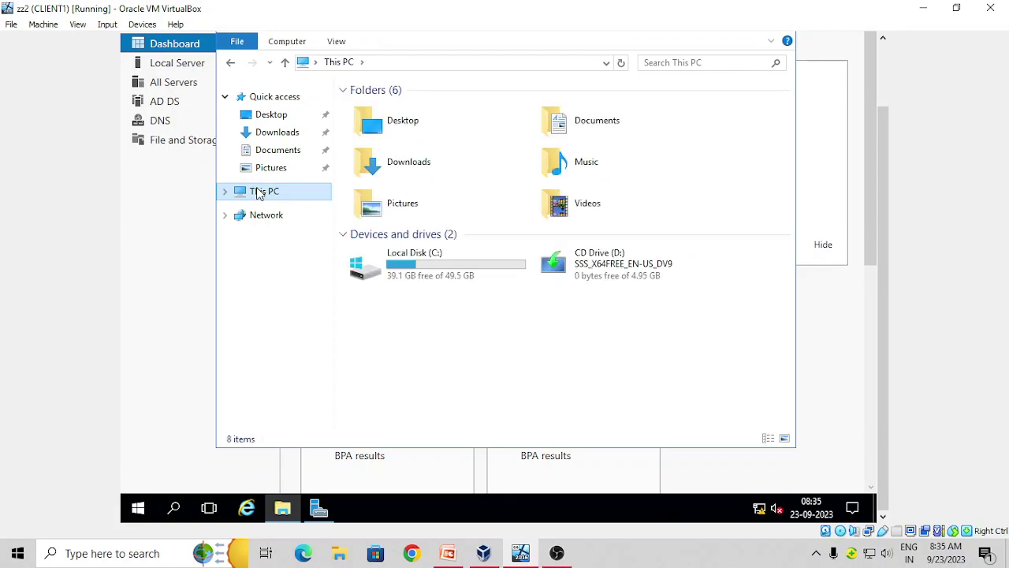
Open this computer's system properties and copy its full computer name, WIN-96HDTKSIH6I.t.com.
right_click(258, 195)
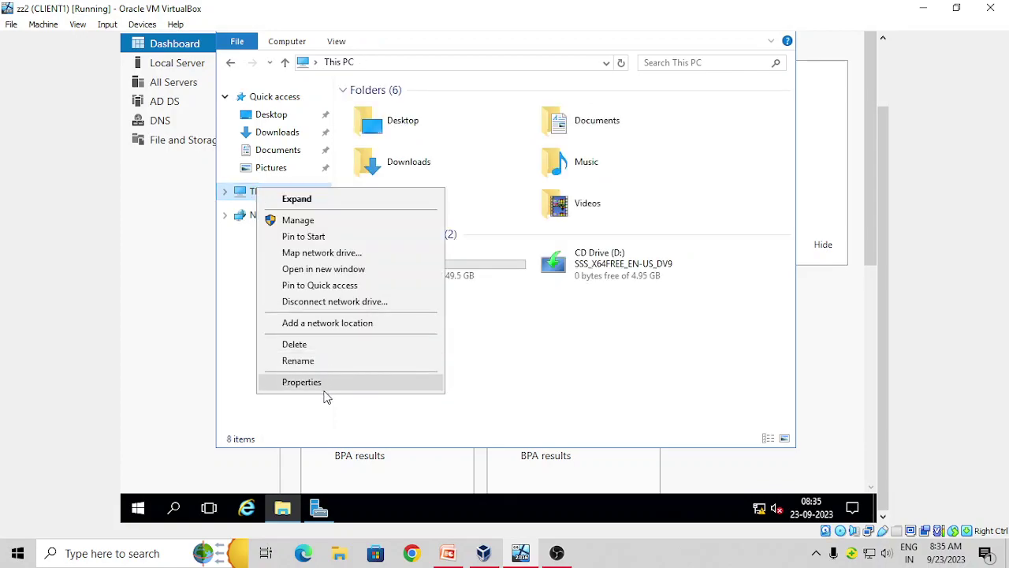
click(302, 381)
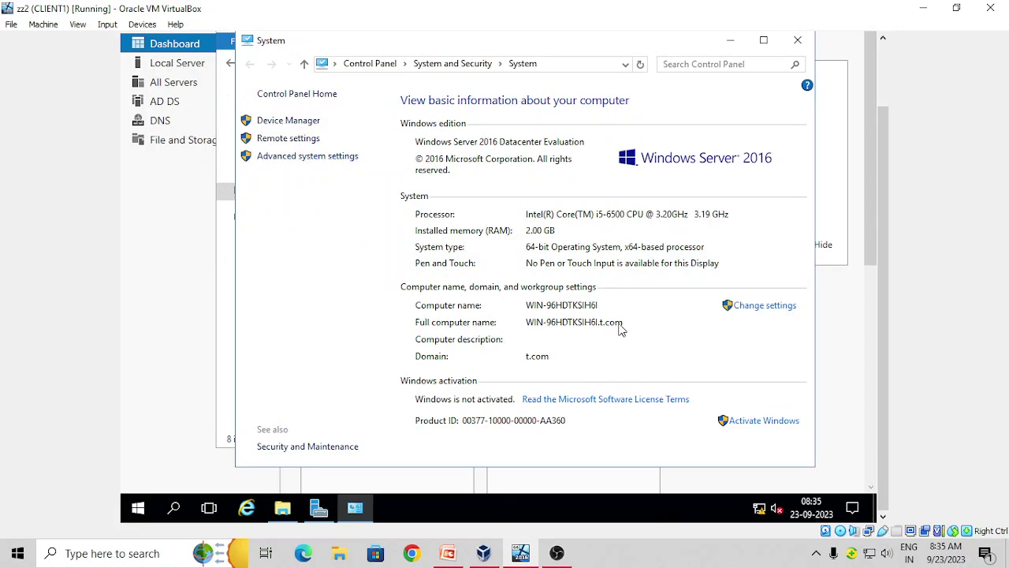
click(764, 307)
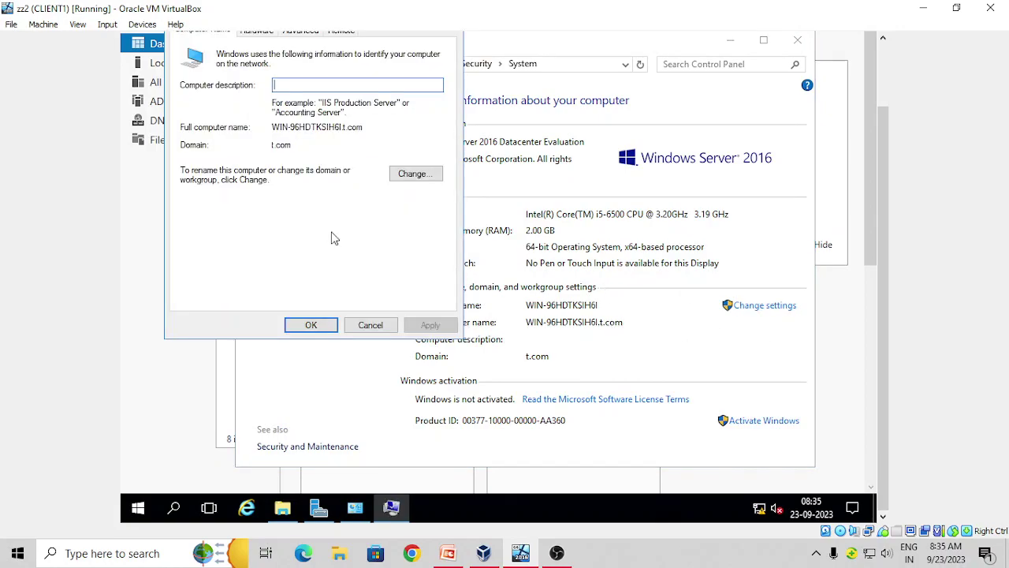
drag(369, 127, 266, 133)
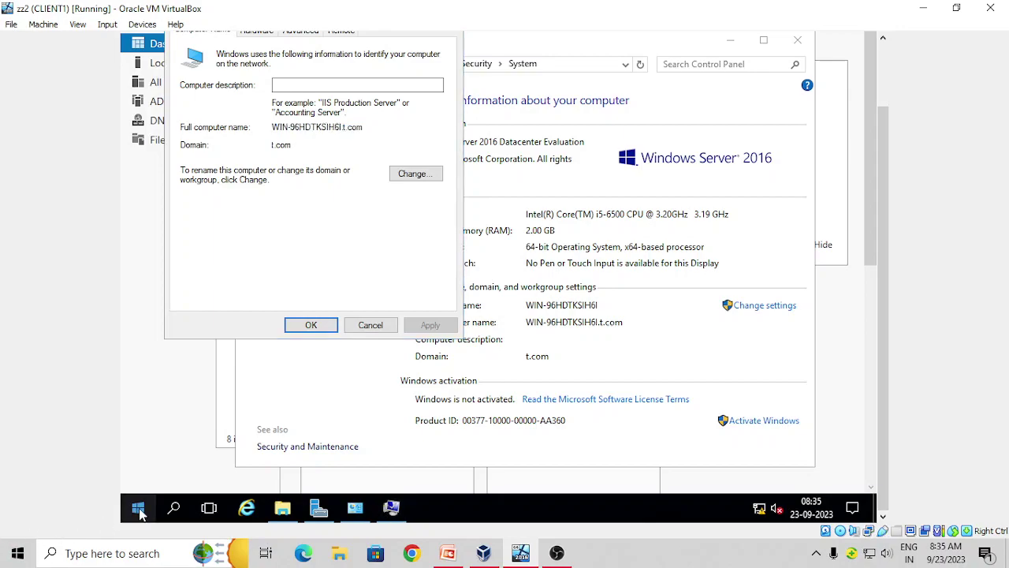
Launch cmd through Run, start ntdsutil and enter its roles context for FSMO maintenance.
right_click(139, 512)
click(168, 438)
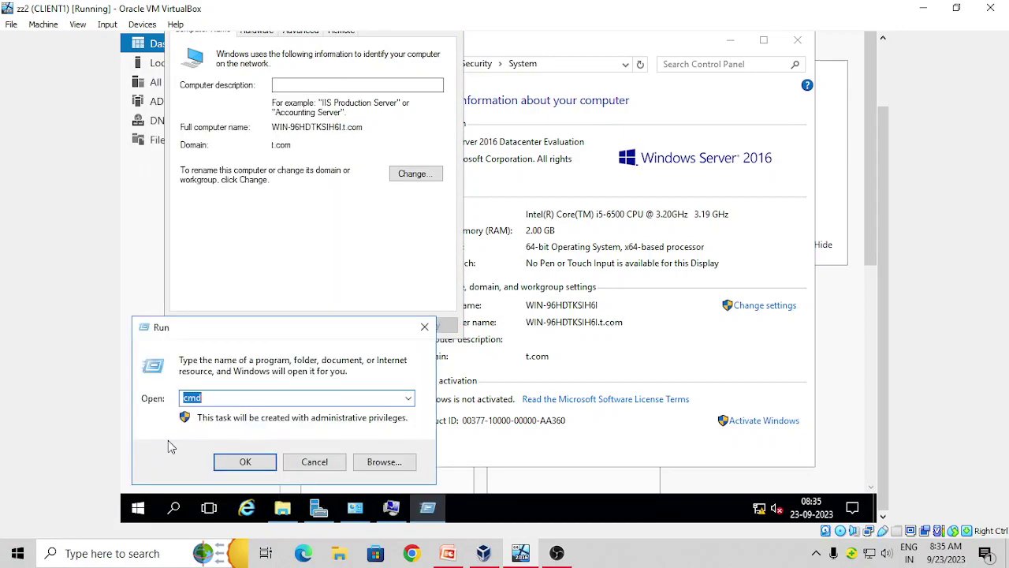
click(245, 462)
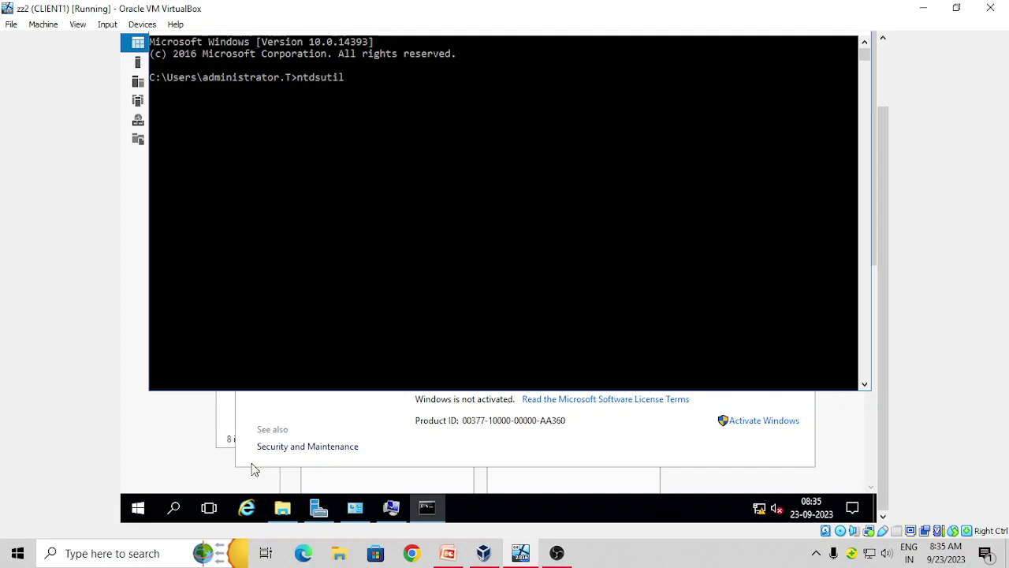
key(Return)
text(roles)
key(Return)
Enter the connection context of ntdsutil and connect to server WIN-96HDTKSIH6I.t.com using the copied name.
text(co)
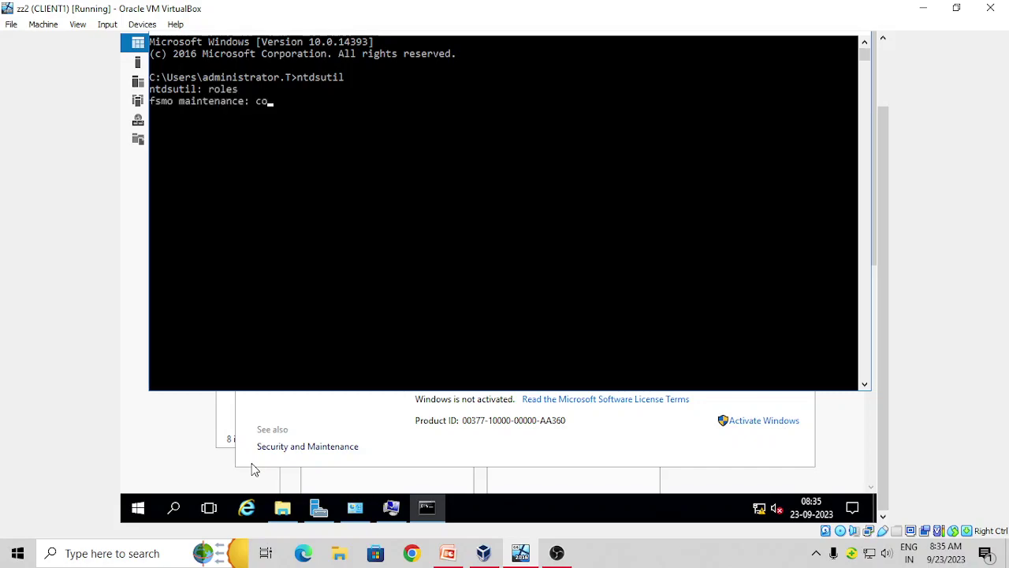
text(nnection)
key(Return)
text(conne)
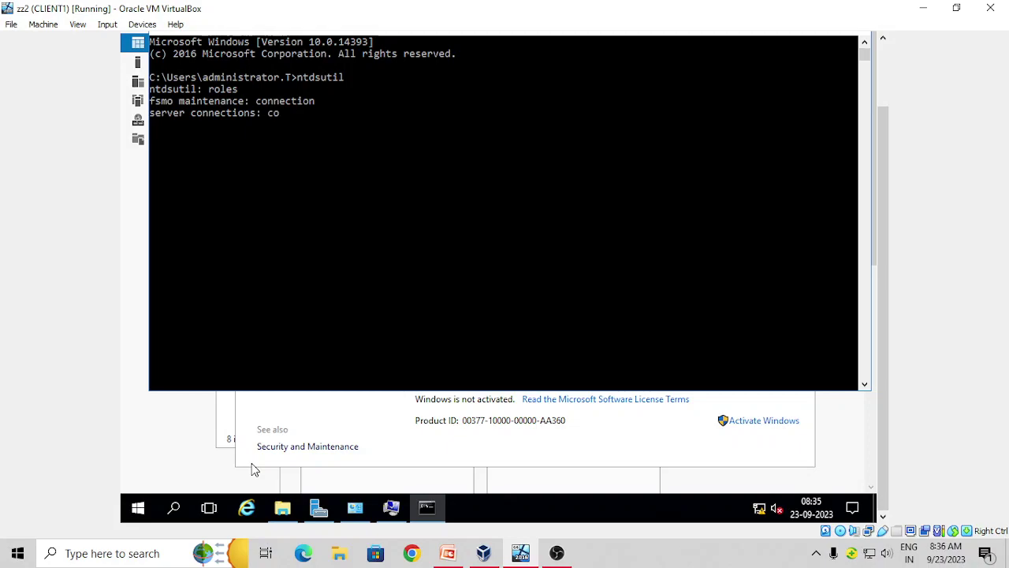
text(ct to server)
right_click(379, 120)
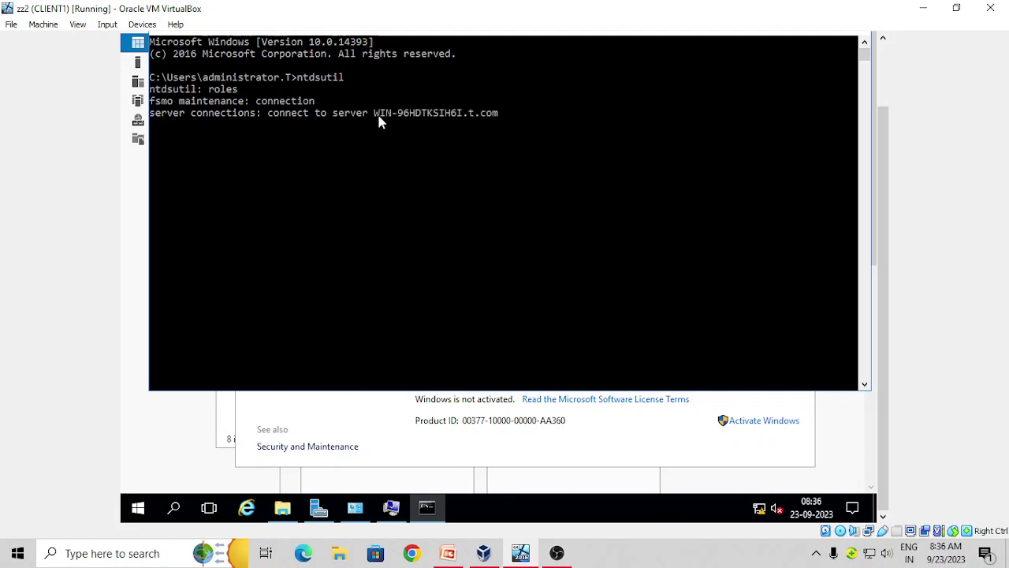
key(Return)
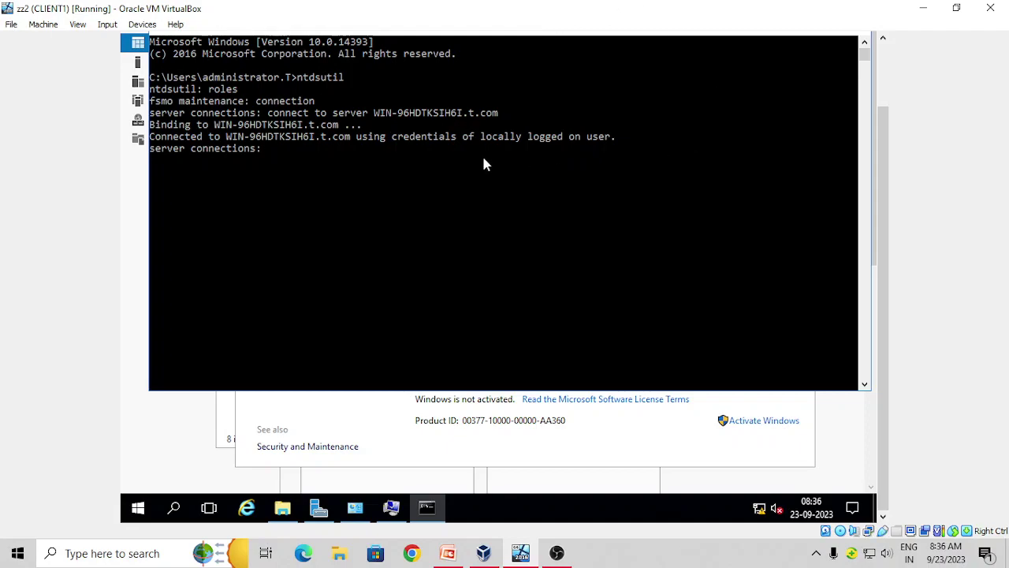
Quit server connections, run "seize pdc" at FSMO maintenance and approve the role seizure.
text(quit)
key(Return)
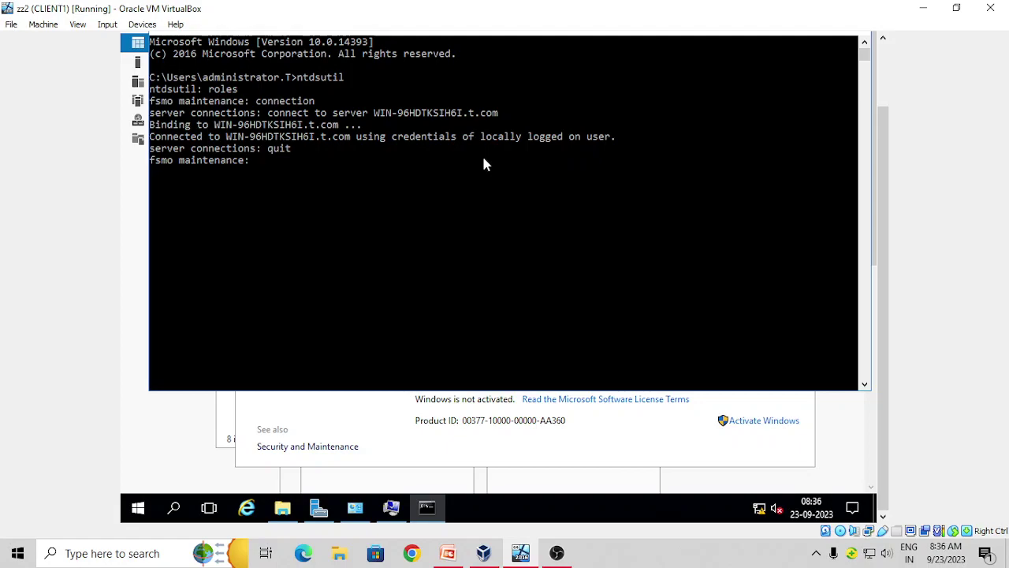
text(seize pdc)
key(Return)
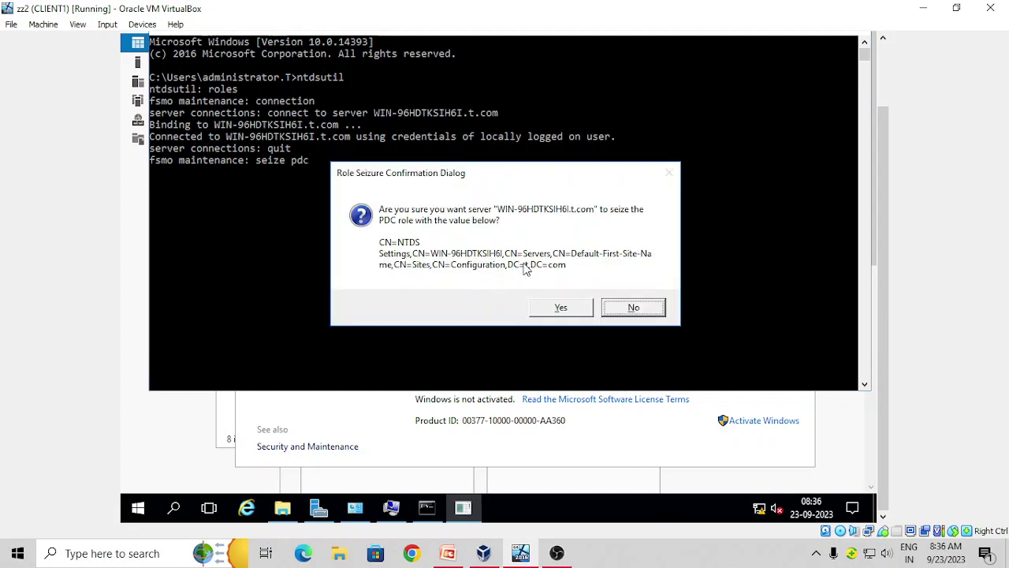
click(544, 313)
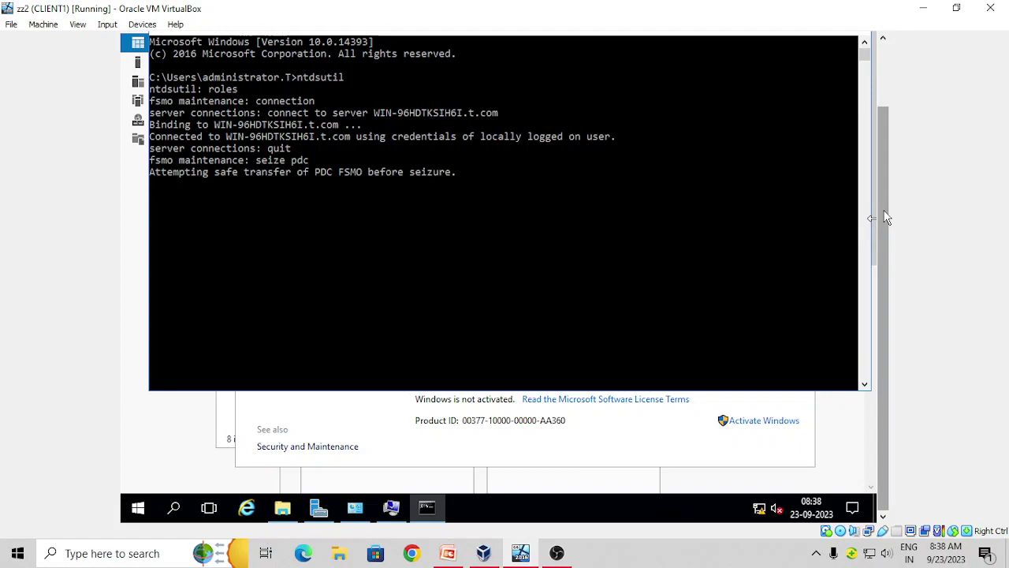
Reposition the command prompt window so that its title bar and output are in view.
drag(886, 217, 890, 185)
mouse_move(536, 63)
mouse_down()
mouse_move(597, 60)
mouse_move(548, 70)
mouse_up()
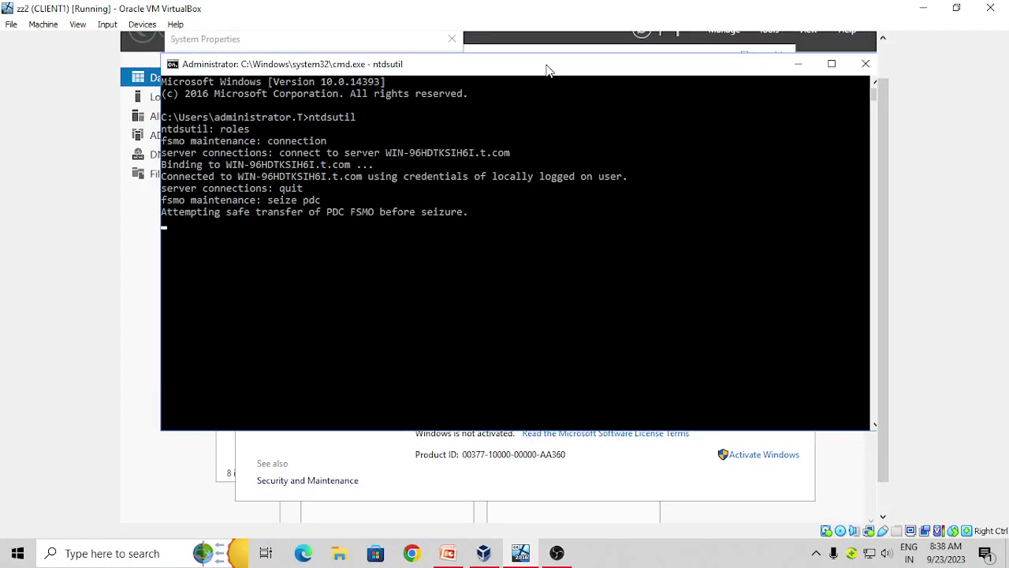
click(342, 237)
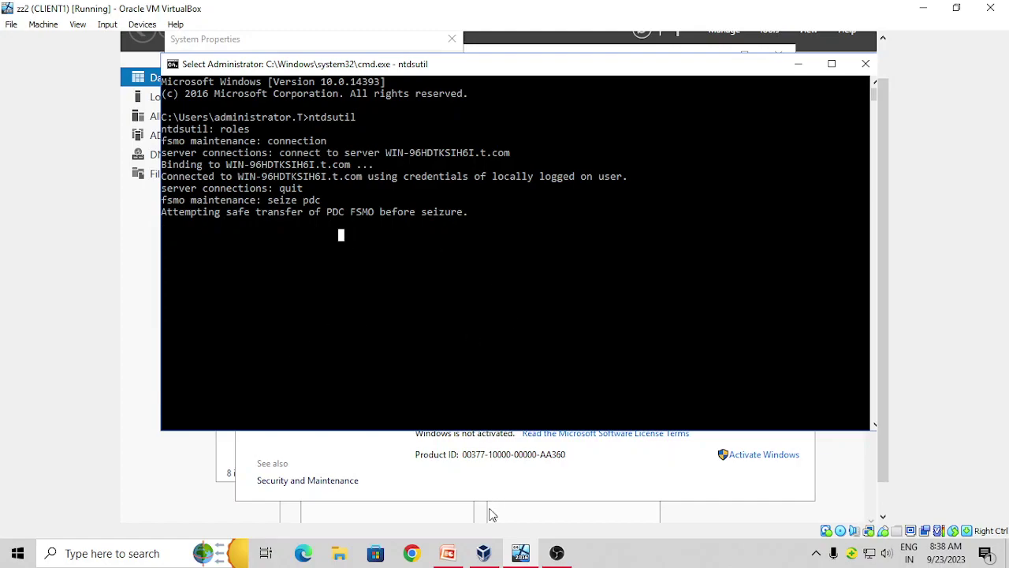
click(557, 554)
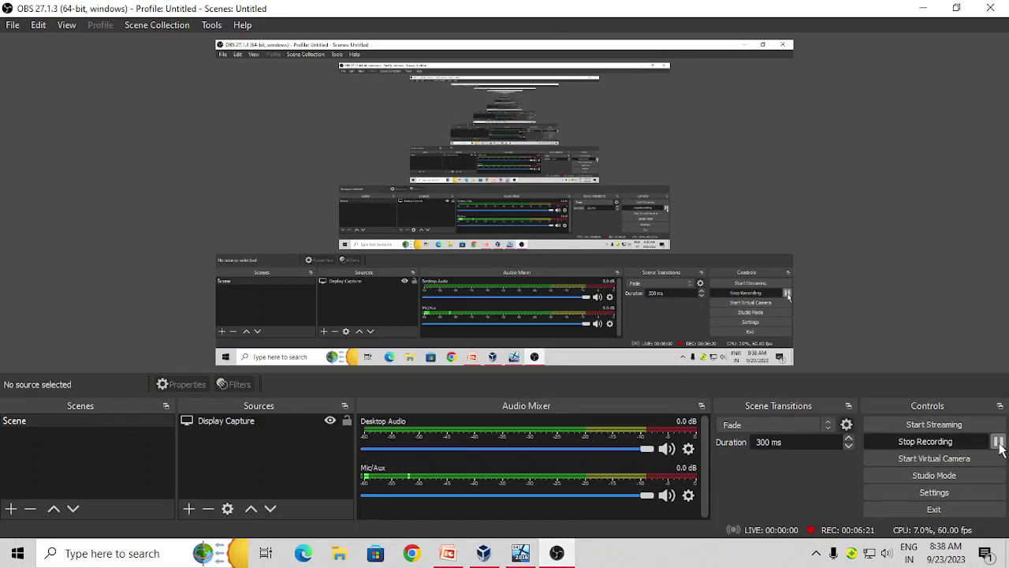
click(998, 441)
click(999, 442)
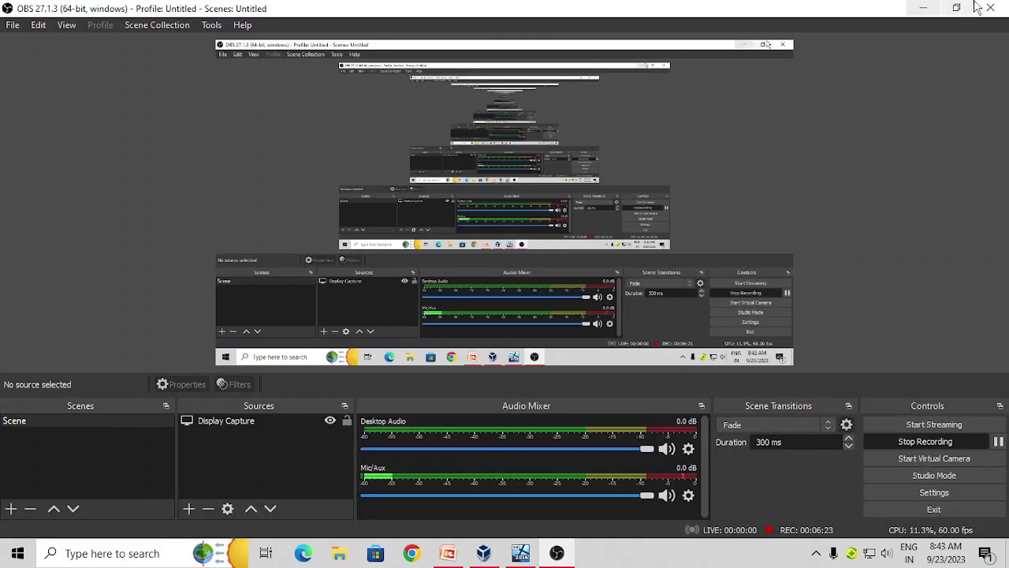
click(923, 8)
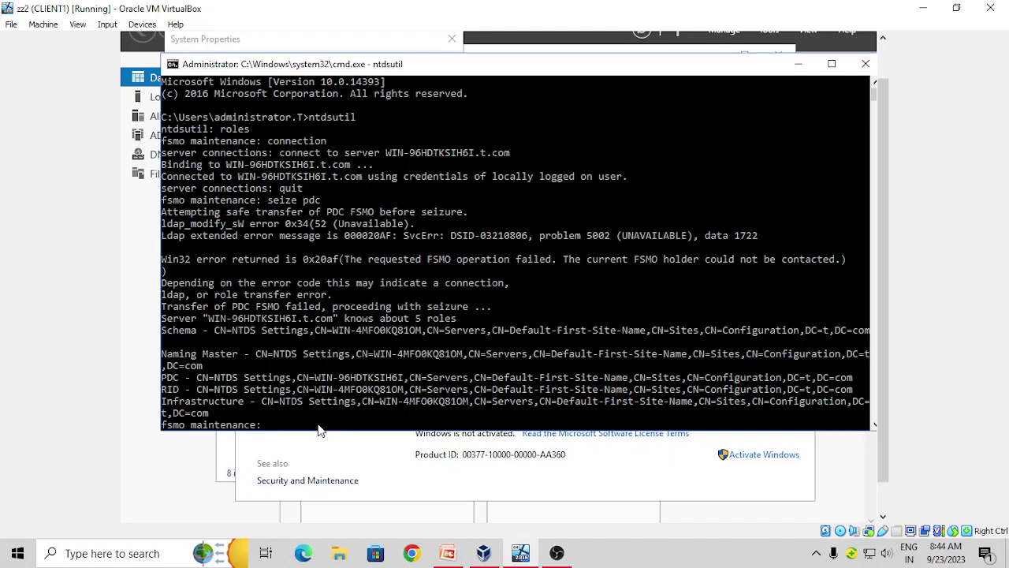
Run "seize rid master" at FSMO maintenance and approve the RID Master role seizure.
text(seize rid master)
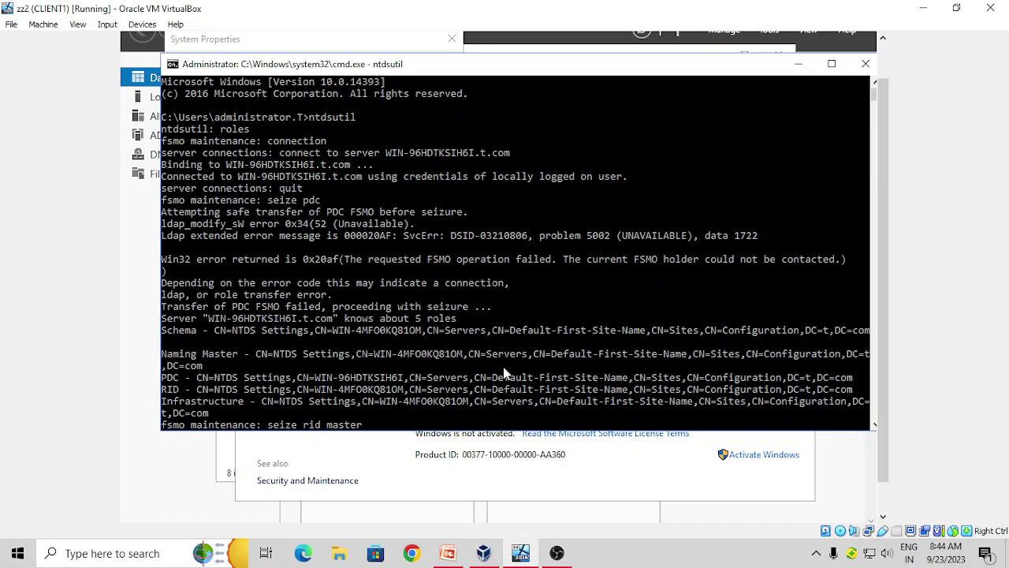
key(Return)
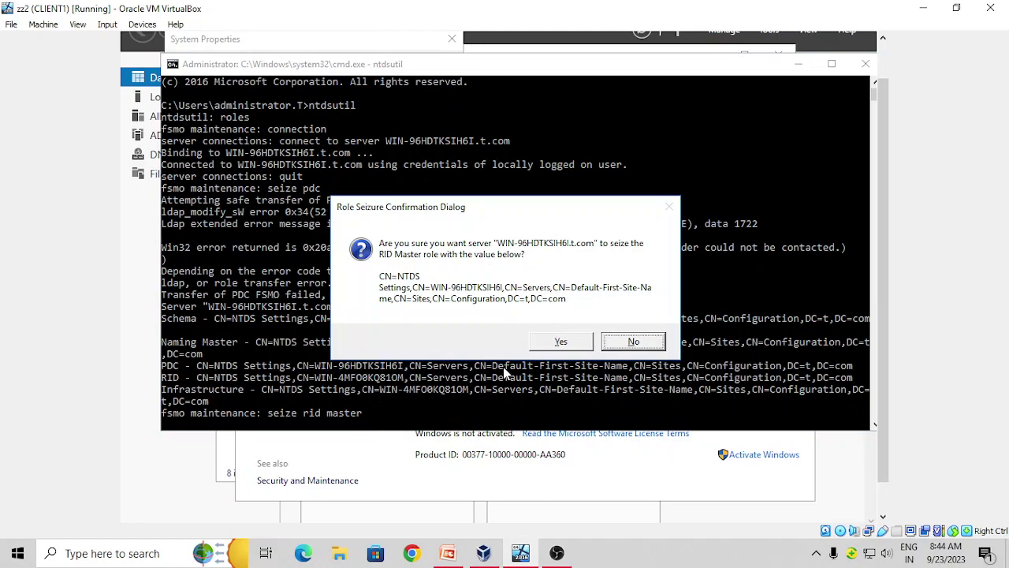
key(Left)
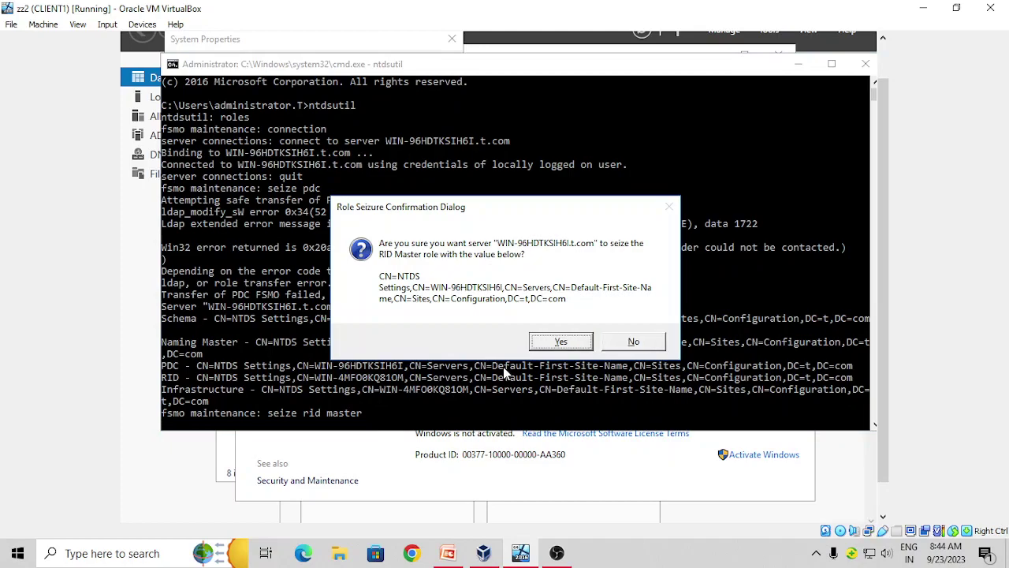
key(Return)
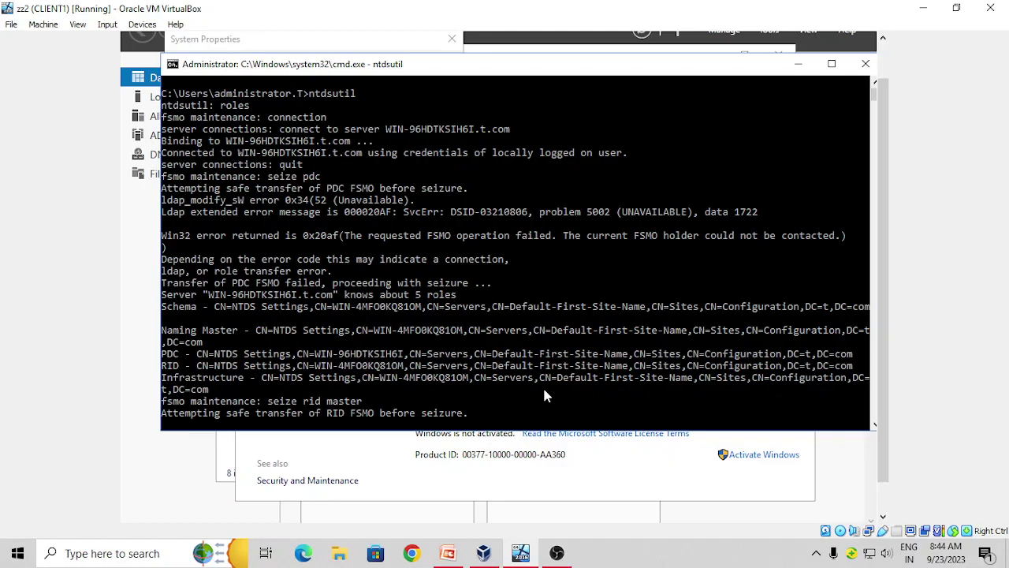
click(562, 564)
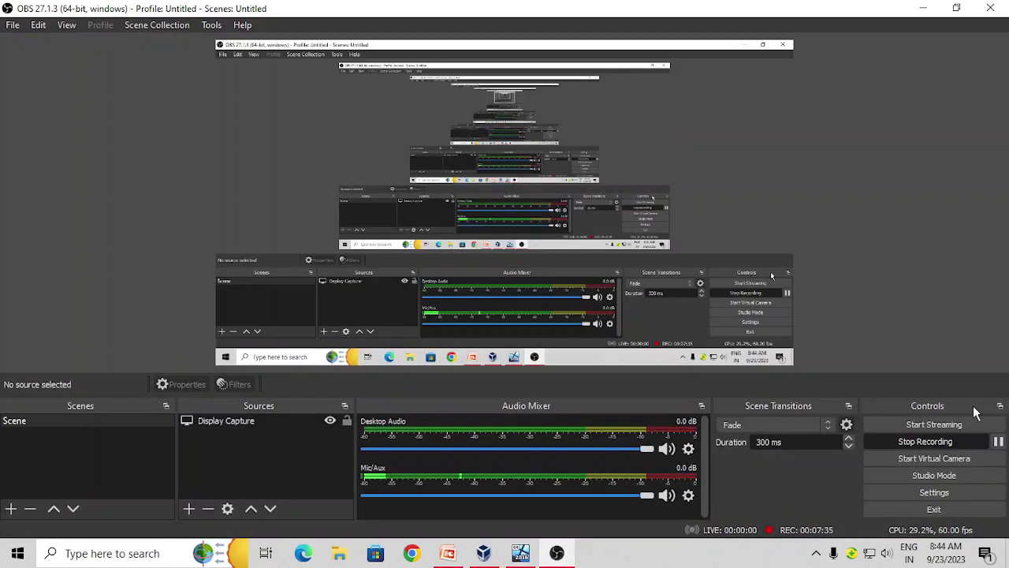
click(1000, 442)
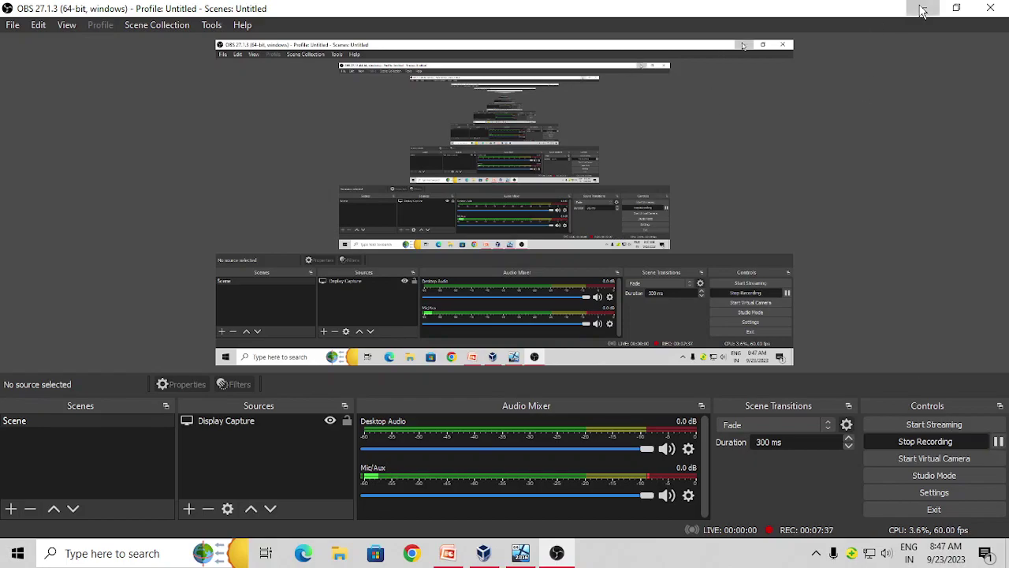
click(922, 9)
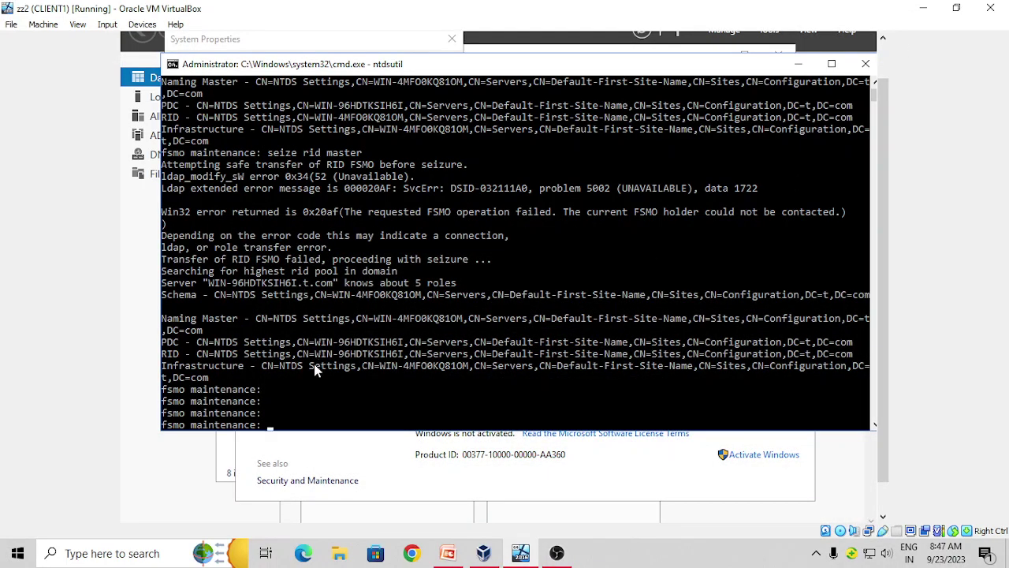
Run "seize infrastructure master" at FSMO maintenance and approve the infrastructure role seizure.
text(seize infrastrucru)
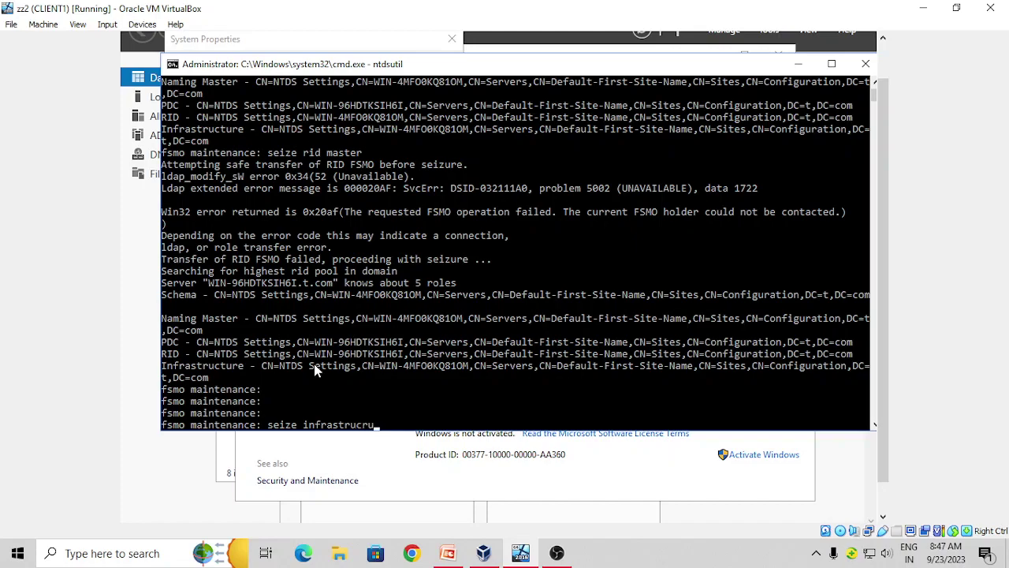
text(r)
key(BackSpace)
key(BackSpace)
key(BackSpace)
key(BackSpace)
key(BackSpace)
text(ucture master)
key(Return)
key(Tab)
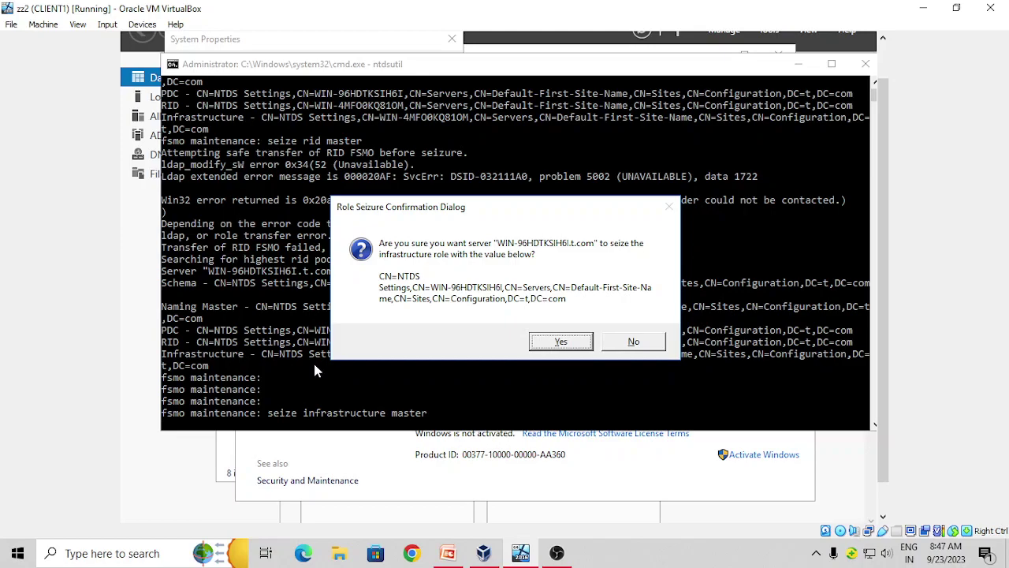
key(Return)
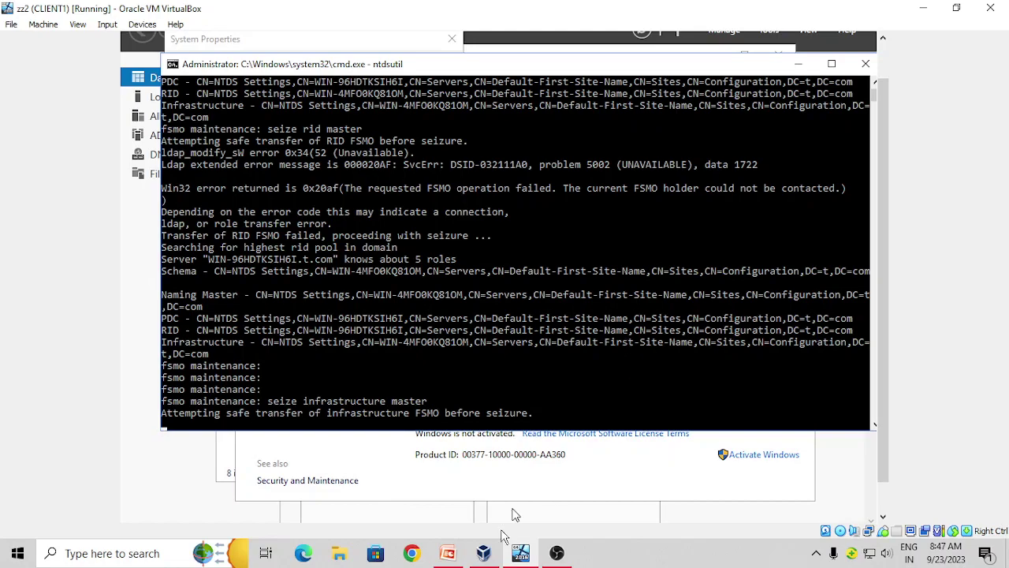
mouse_move(560, 552)
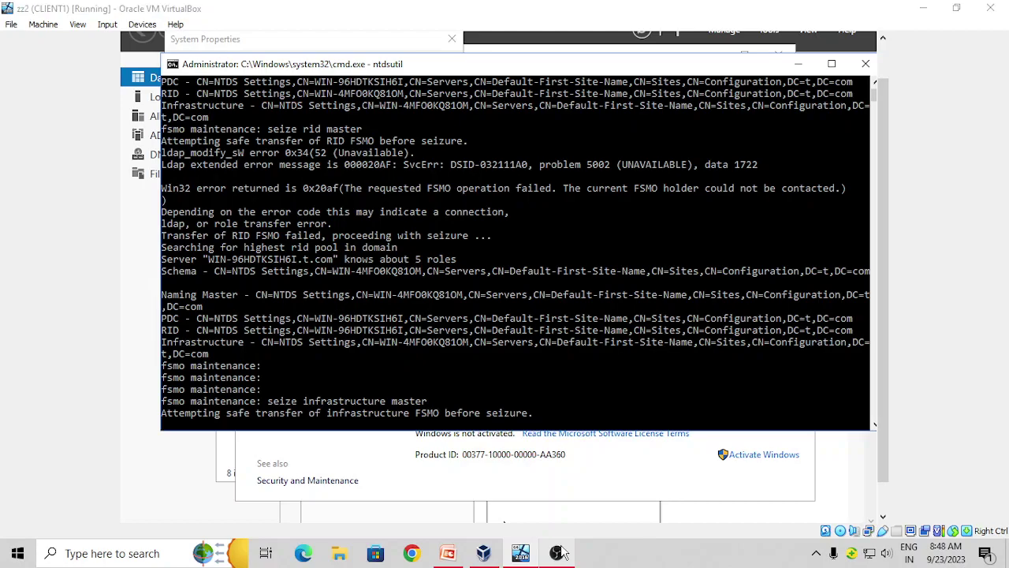
click(559, 552)
click(998, 444)
click(998, 444)
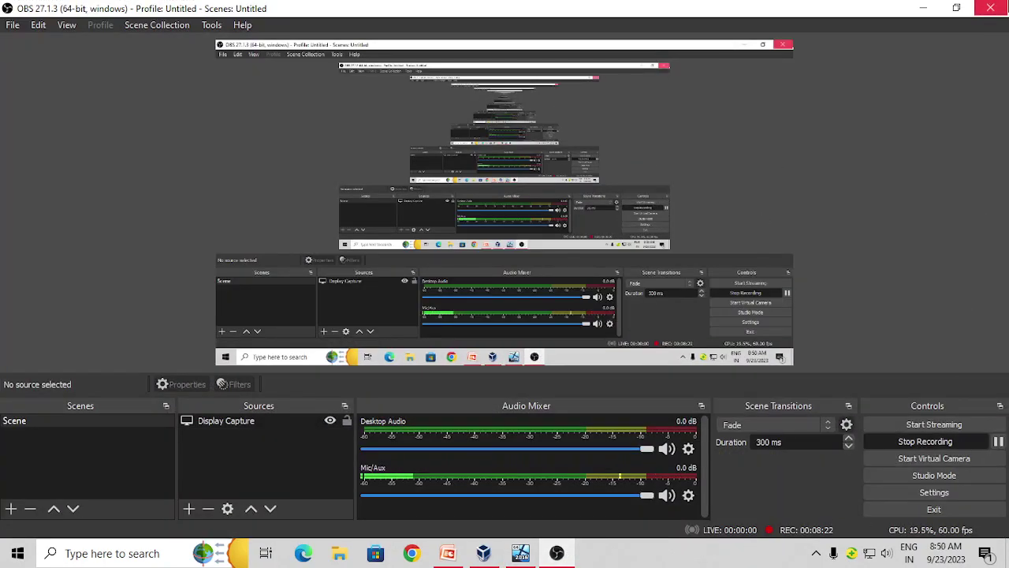
click(923, 10)
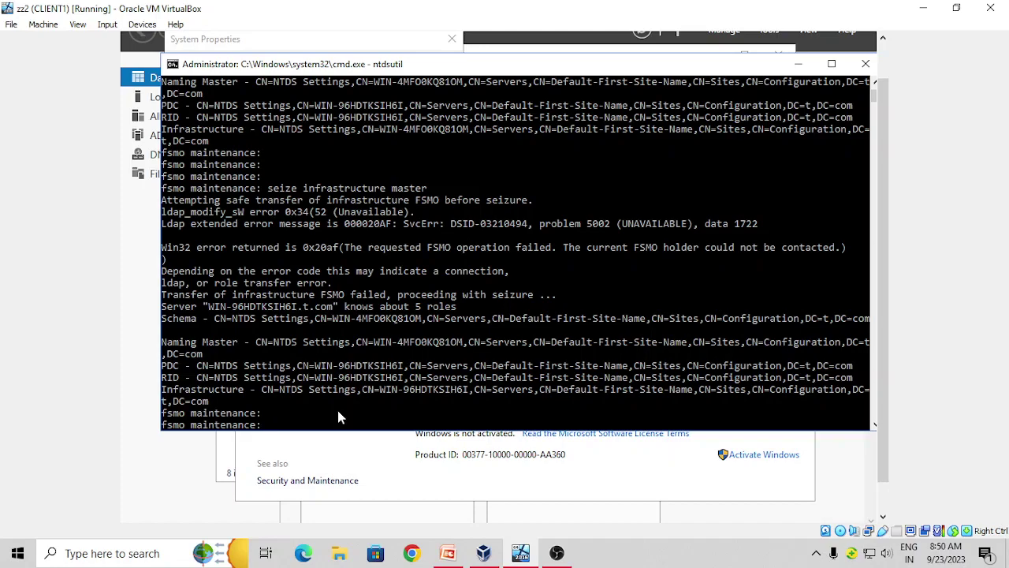
Run "seize naming master" at FSMO maintenance and approve the domain naming role seizure.
text(seize naming master)
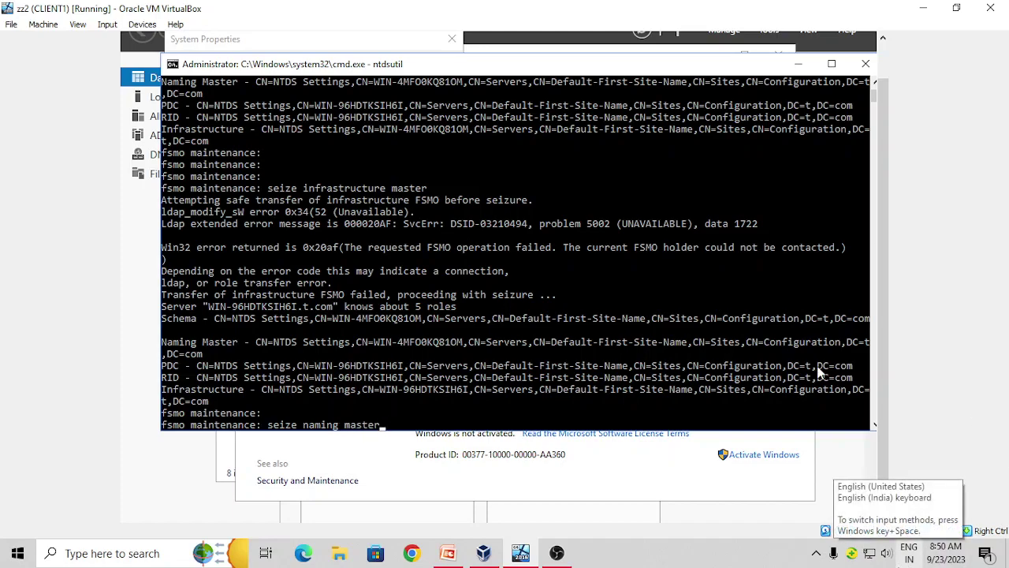
key(Return)
key(Left)
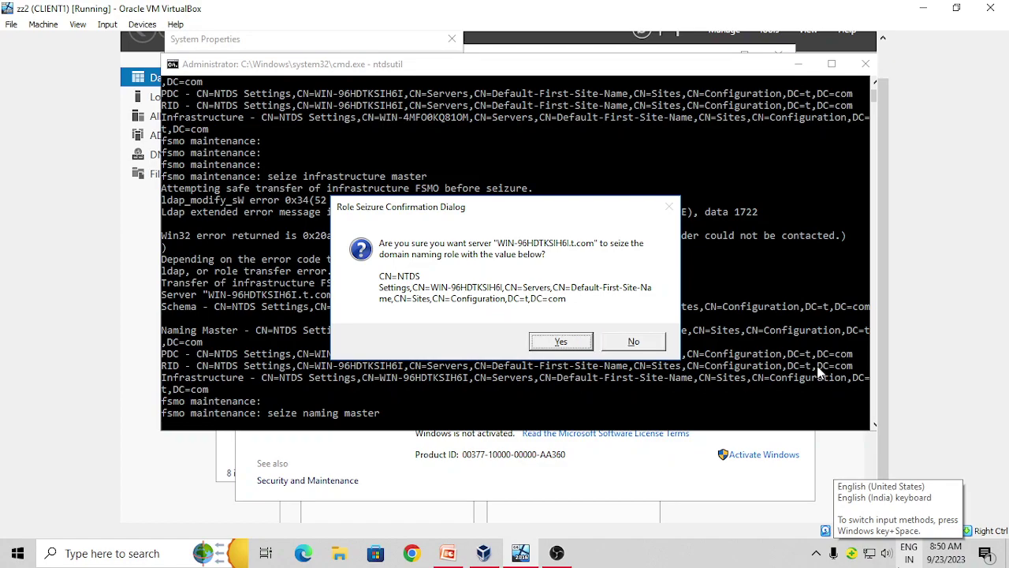
key(Return)
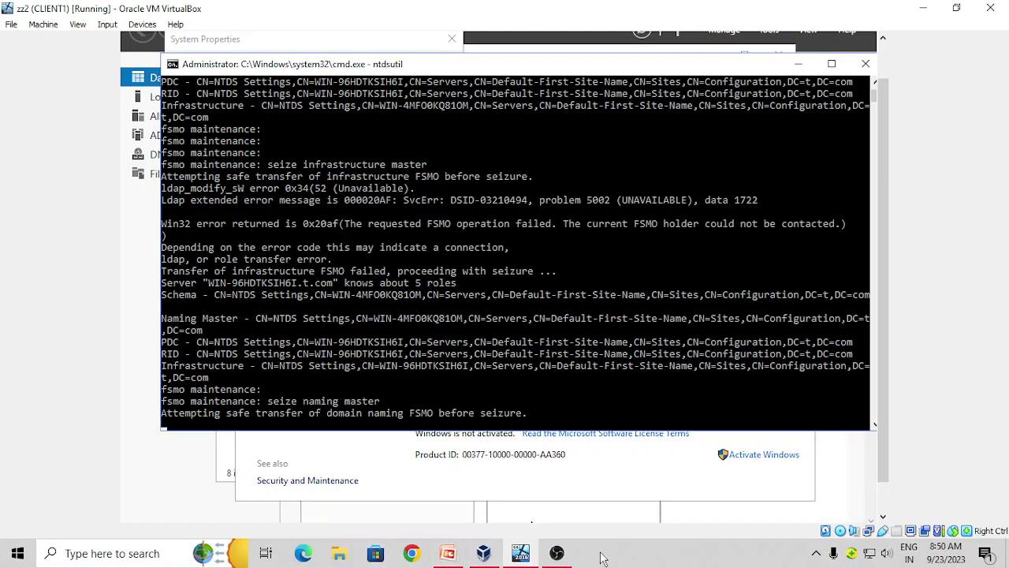
click(560, 554)
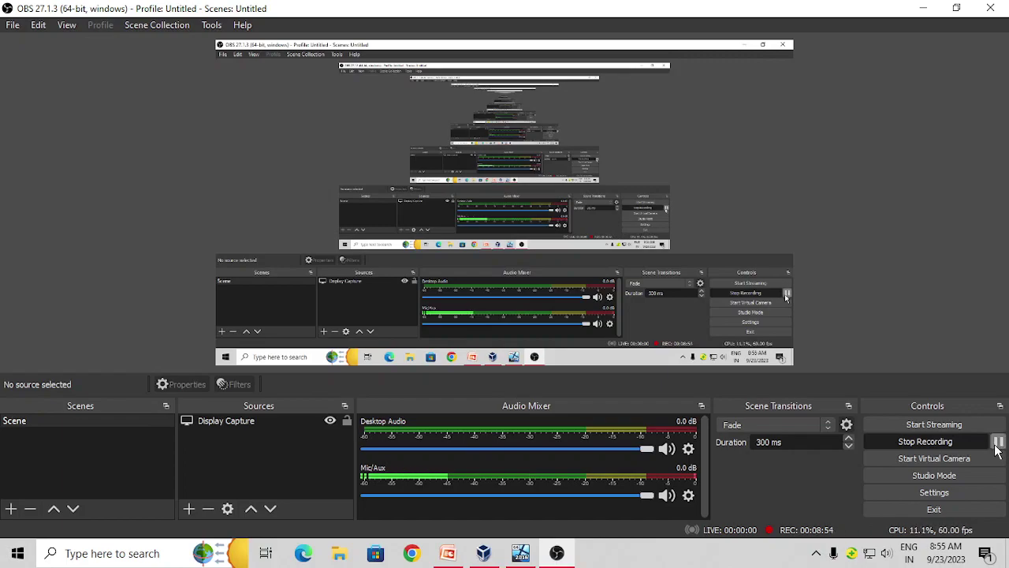
Switch back to the zz2 (CLIENT1) virtual machine, run "seize schema master" at FSMO maintenance and approve the schema role seizure.
click(922, 21)
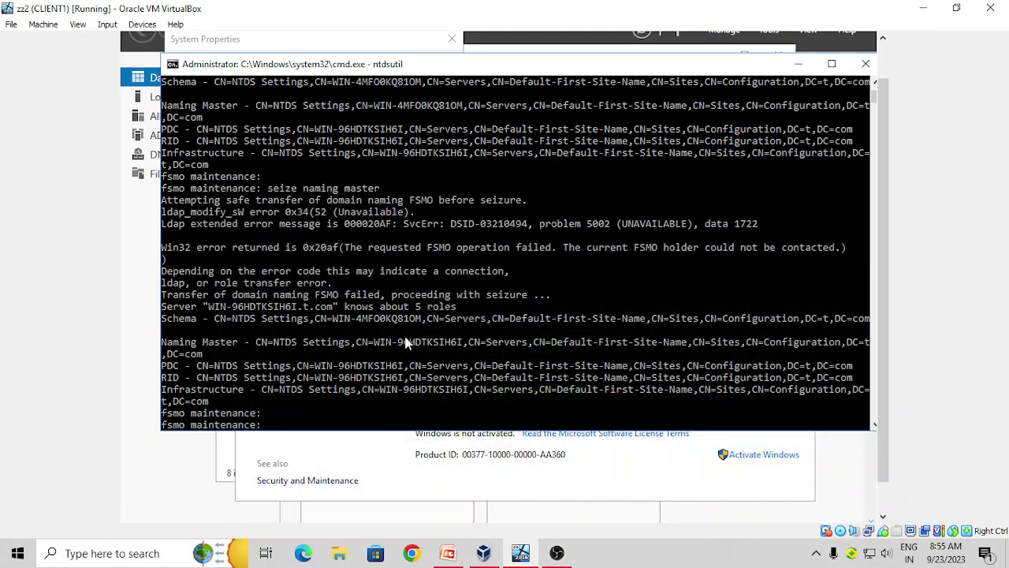
text(seize sche)
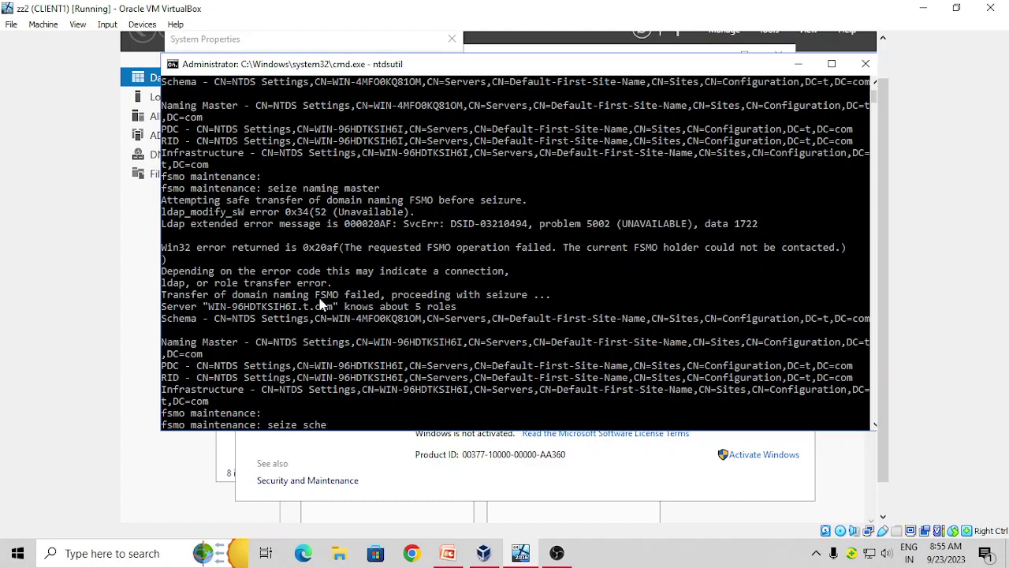
text(ma master)
key(Return)
key(Left)
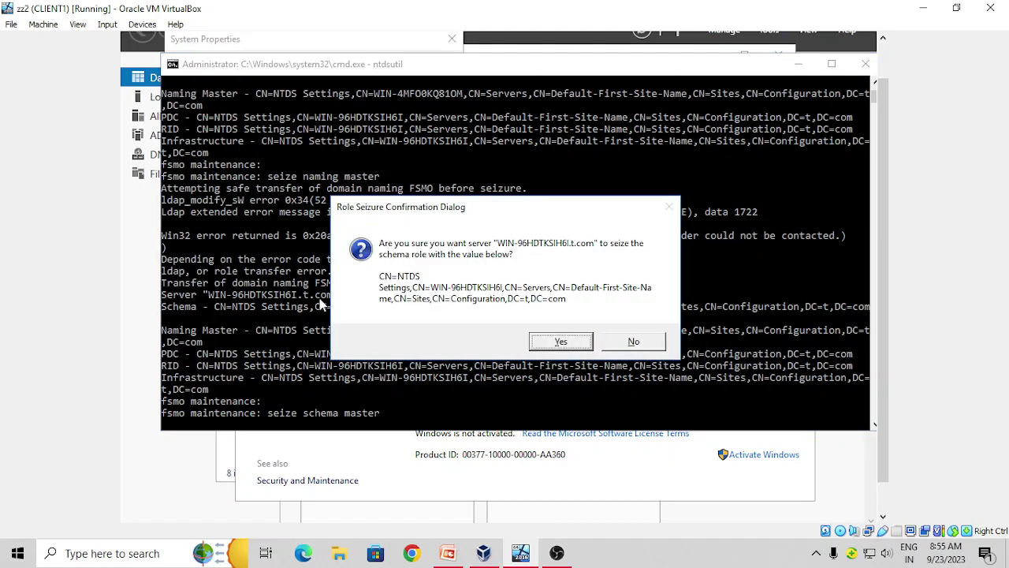
key(Return)
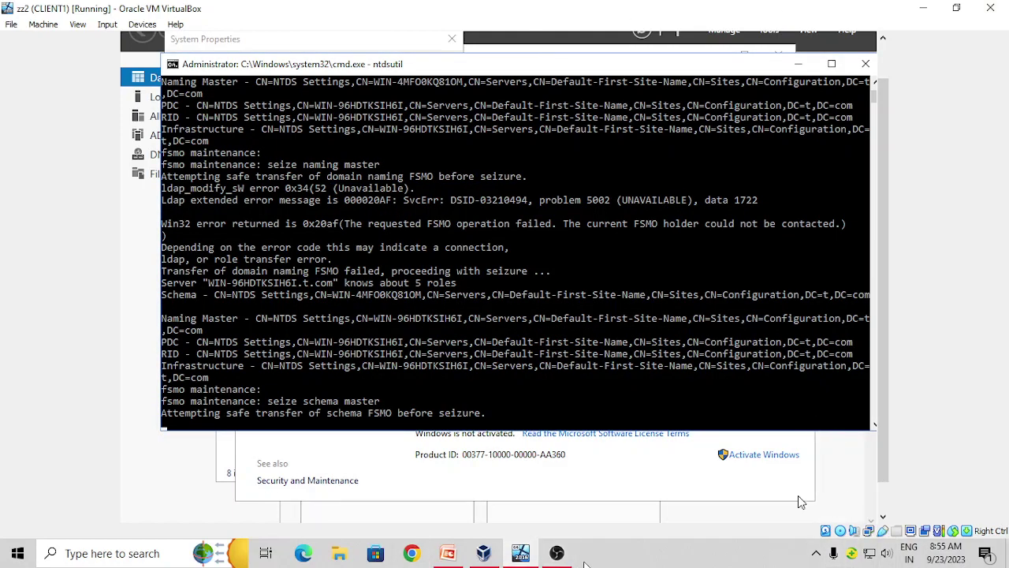
click(557, 553)
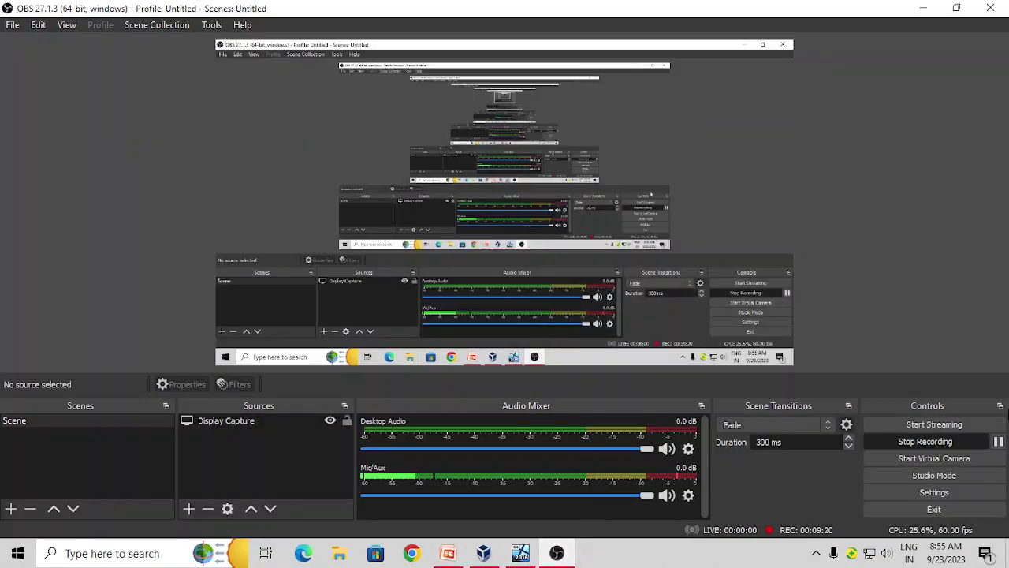
click(998, 442)
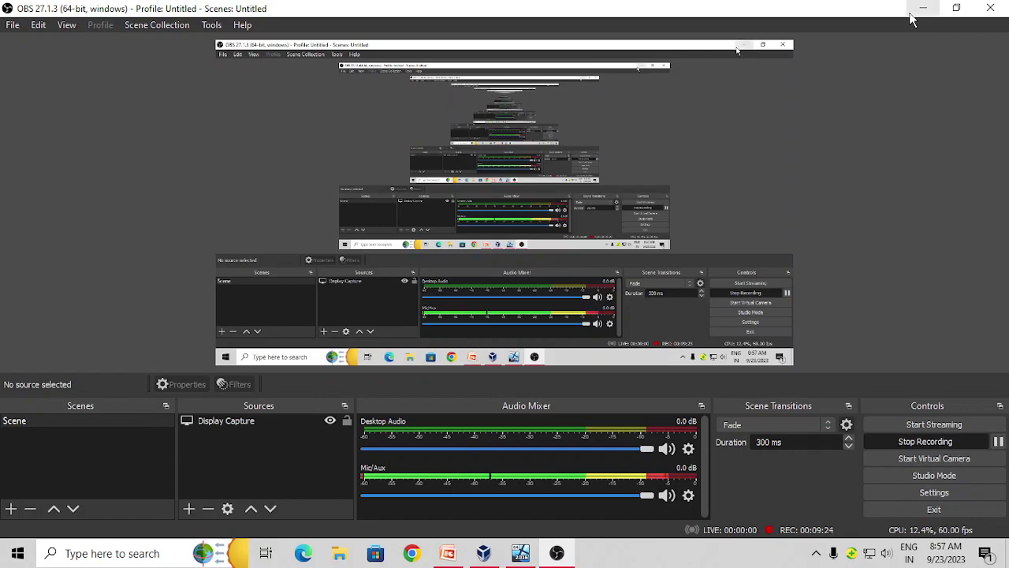
click(914, 11)
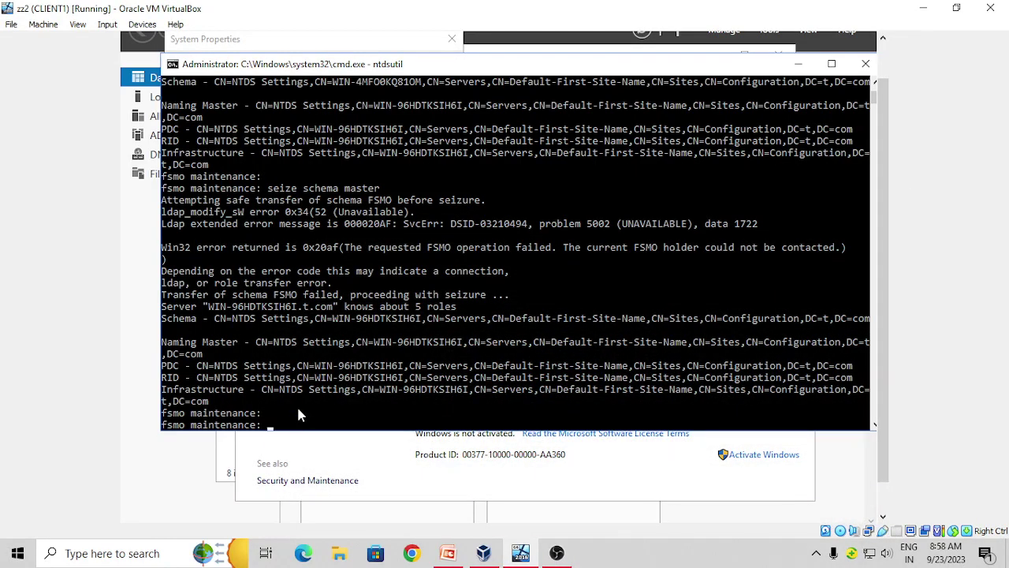
Quit FSMO maintenance and ntdsutil, and run "net accounts" to check the computer role of the seizing server.
text(quit)
key(Return)
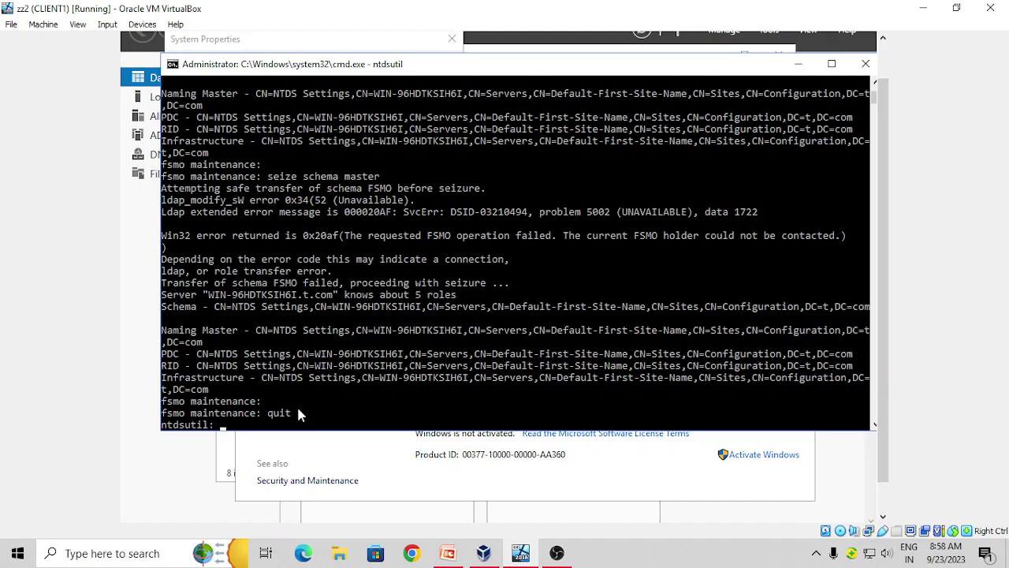
text(quit)
key(Return)
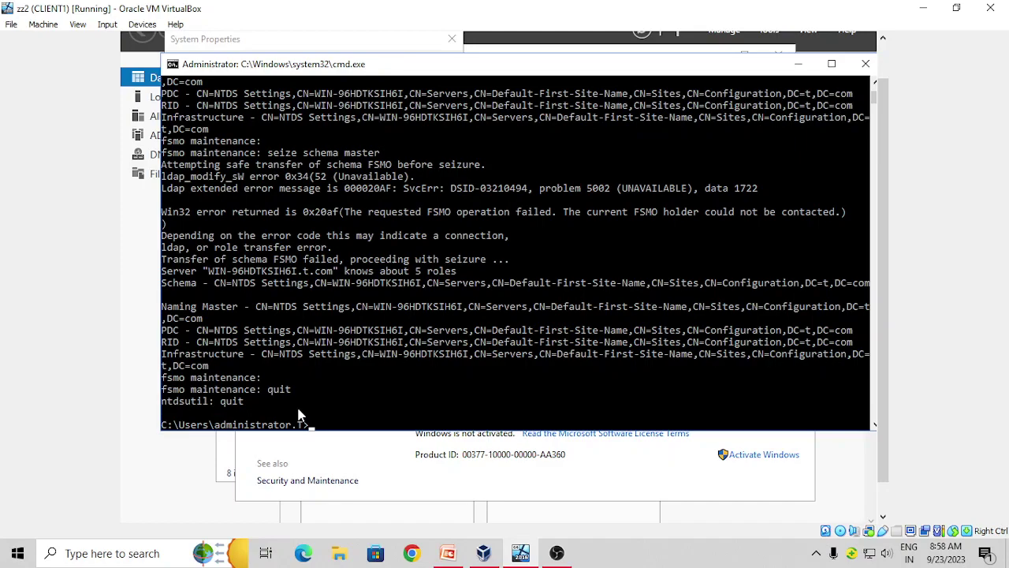
text(net accounts)
key(Return)
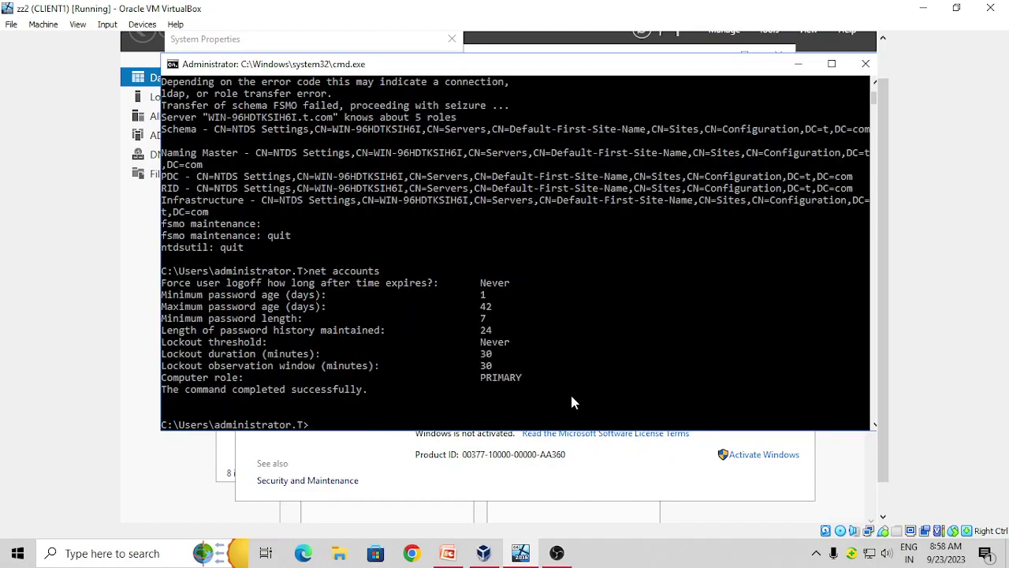
Switch to Oracle VM VirtualBox Manager and start the powered-off z1 (SERVER1) virtual machine.
click(493, 557)
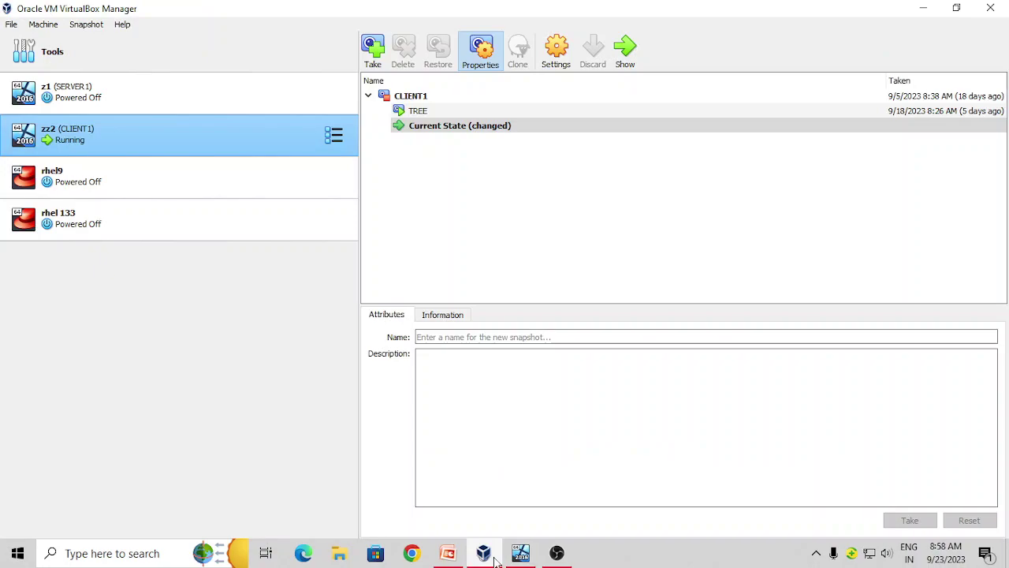
click(166, 97)
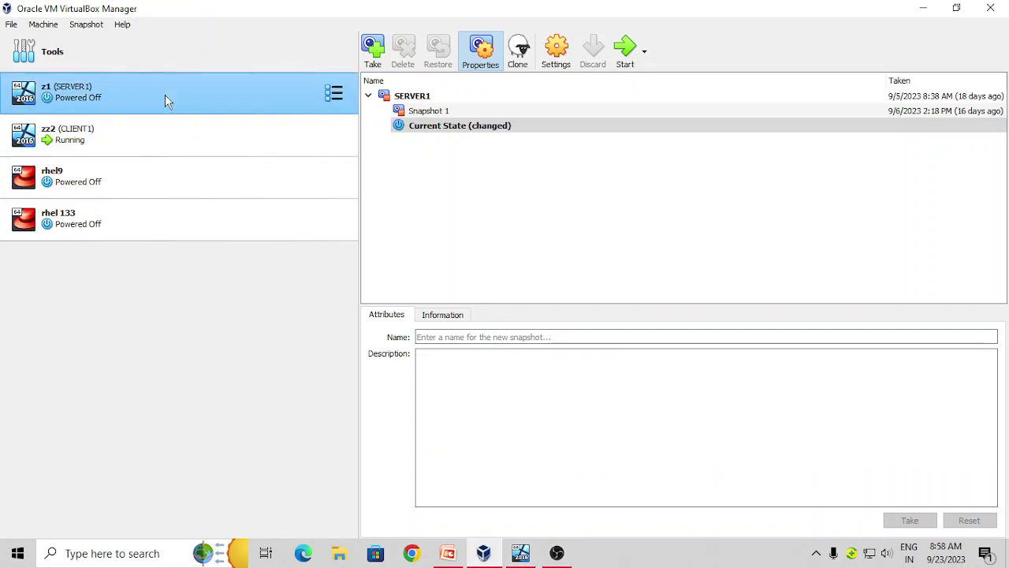
click(624, 55)
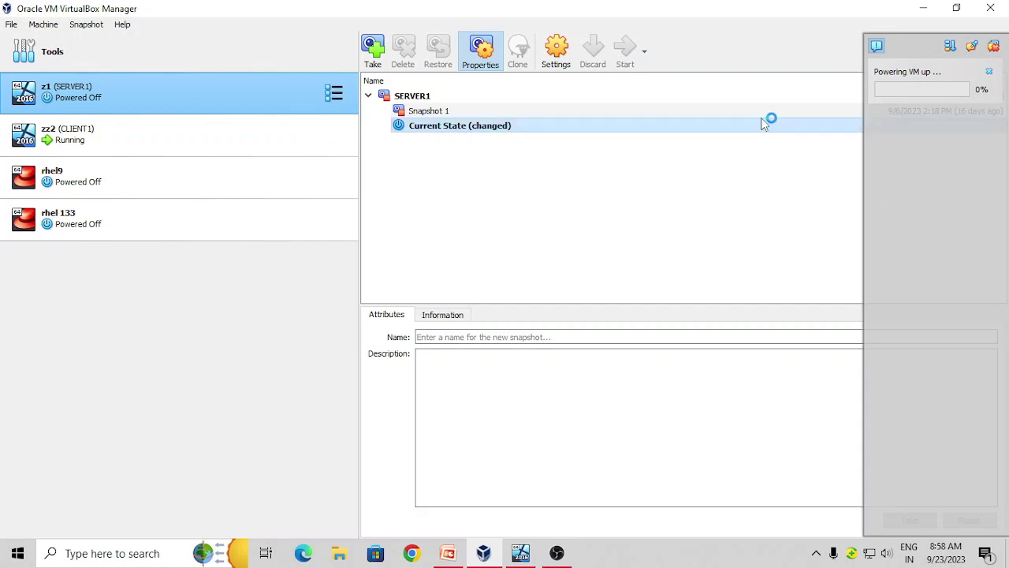
Bring the running z1 (SERVER1) machine window to the front and dismiss its auto capture keyboard notification.
click(278, 142)
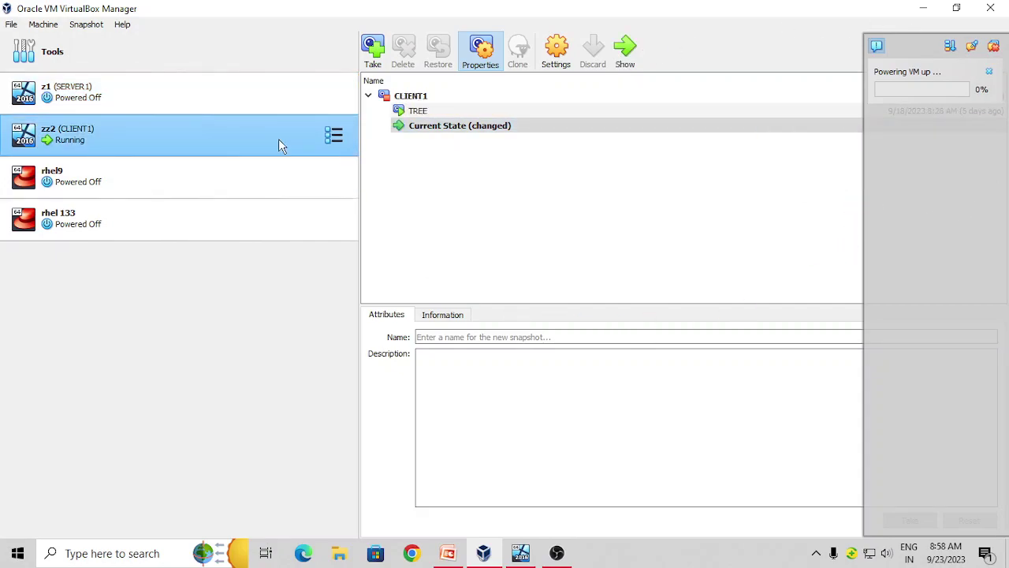
mouse_move(524, 555)
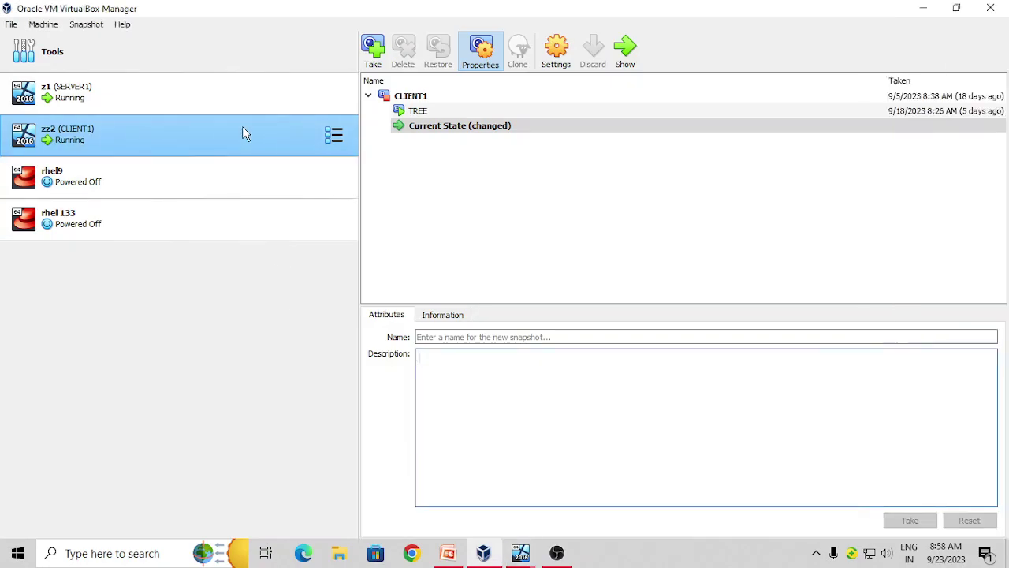
click(628, 69)
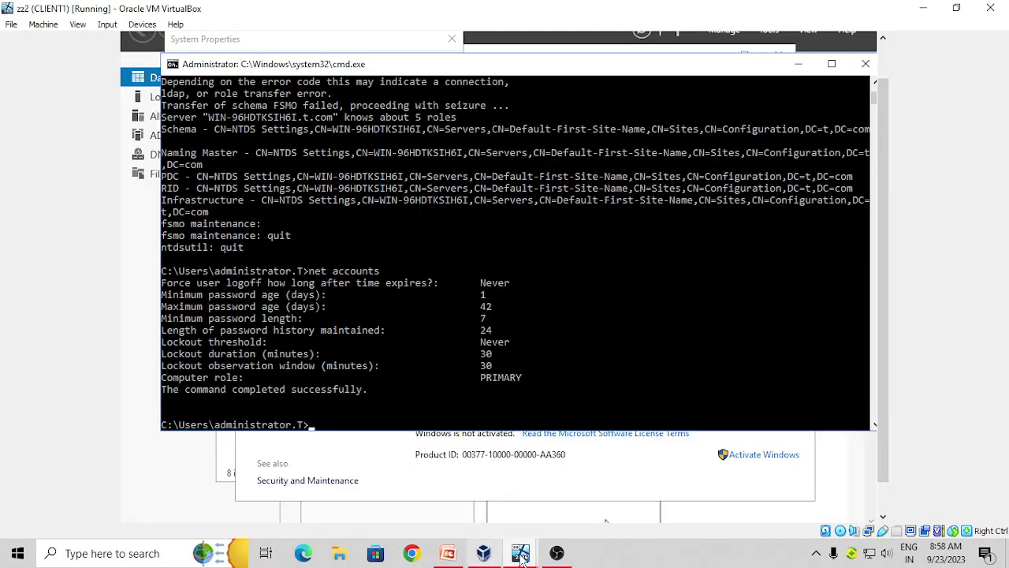
mouse_move(527, 556)
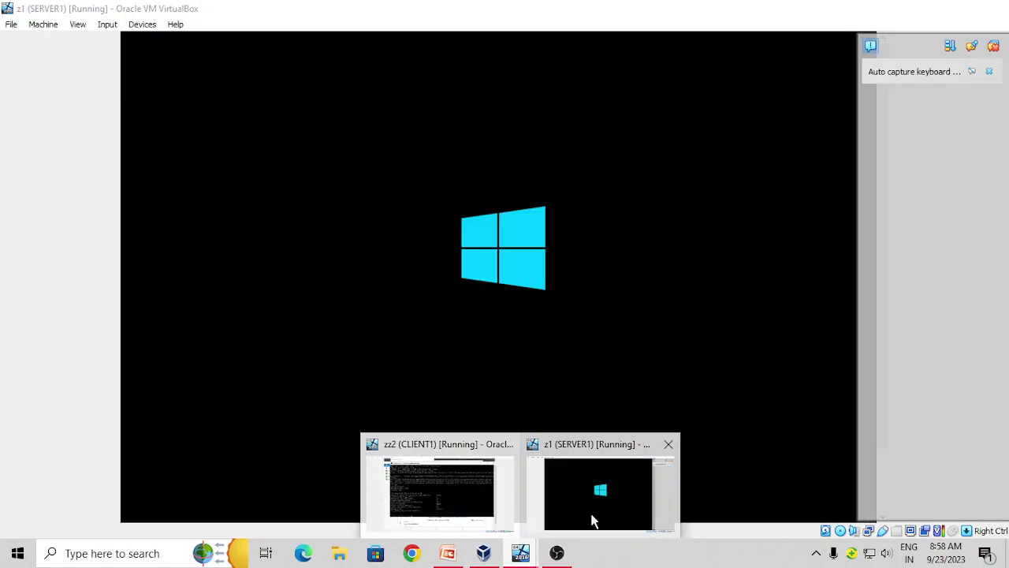
click(593, 521)
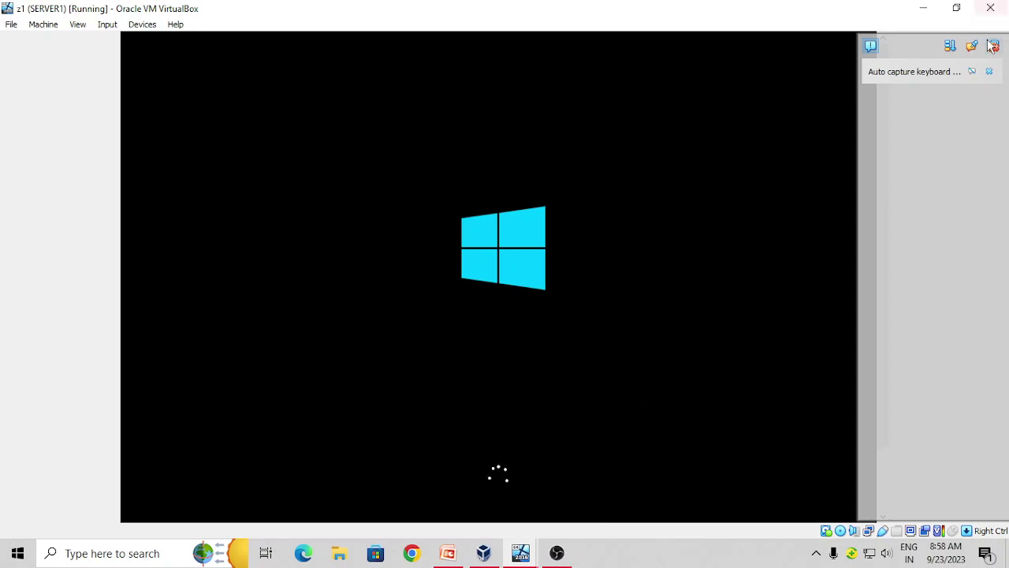
click(990, 72)
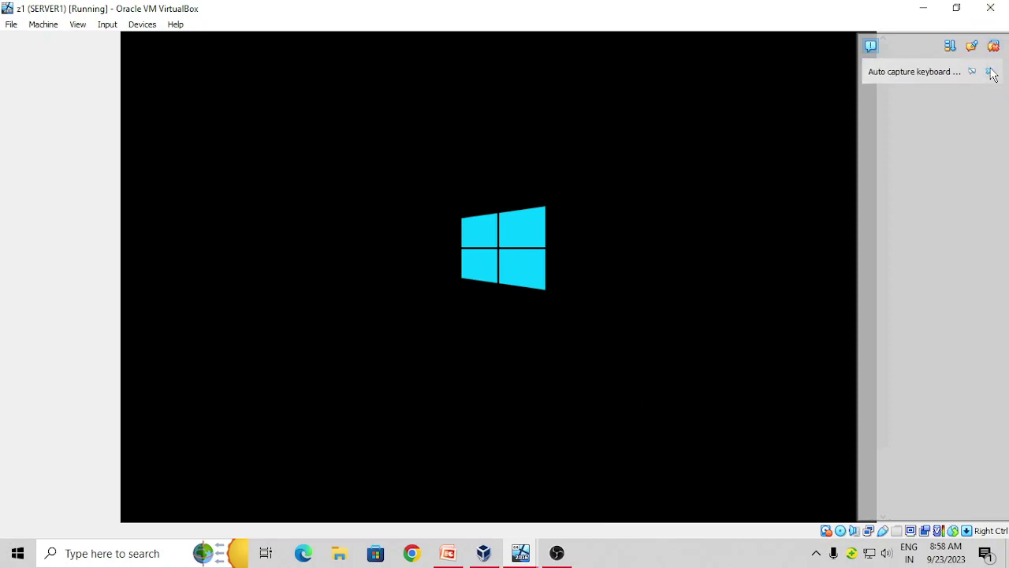
click(988, 71)
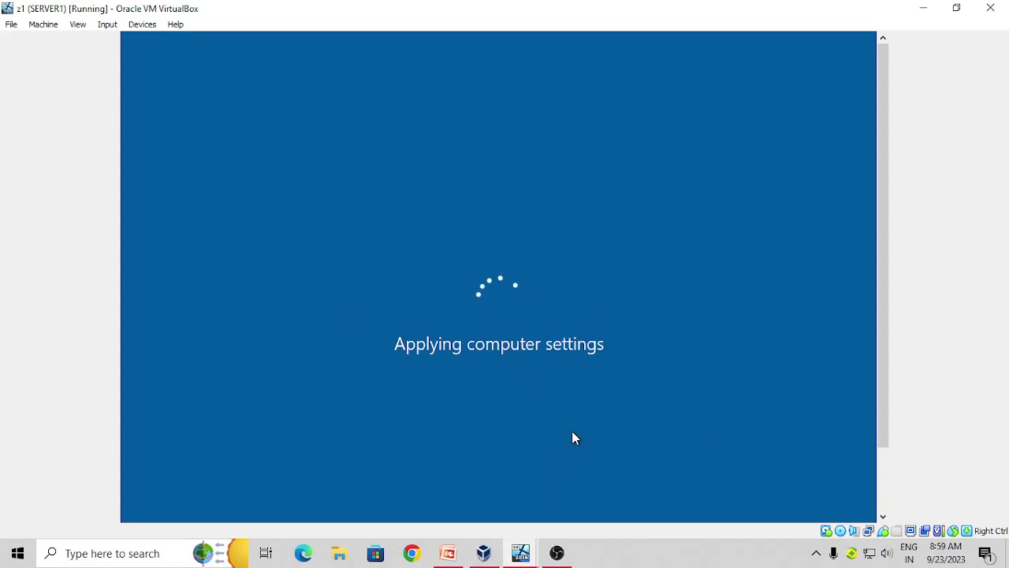
click(557, 553)
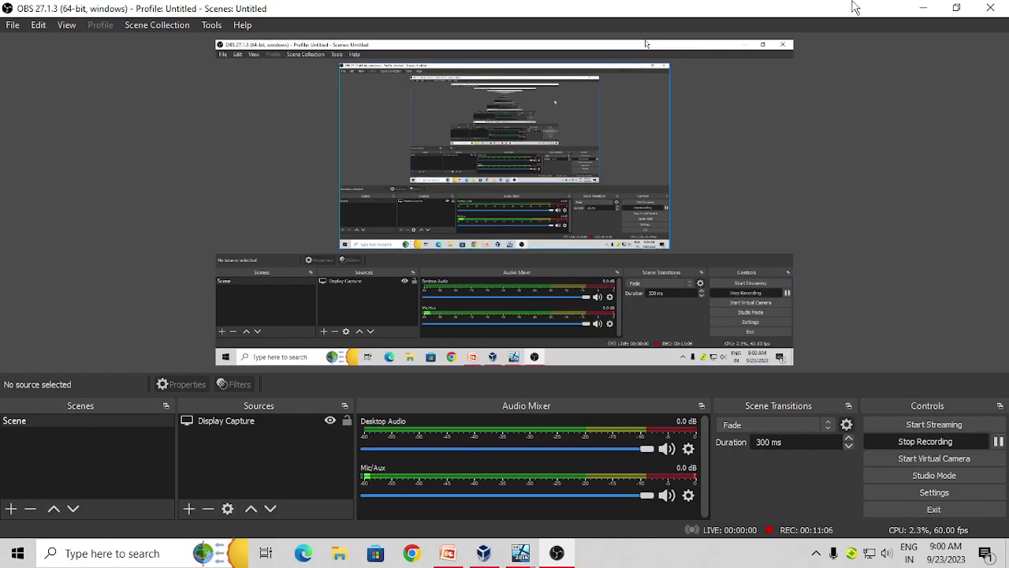
click(925, 9)
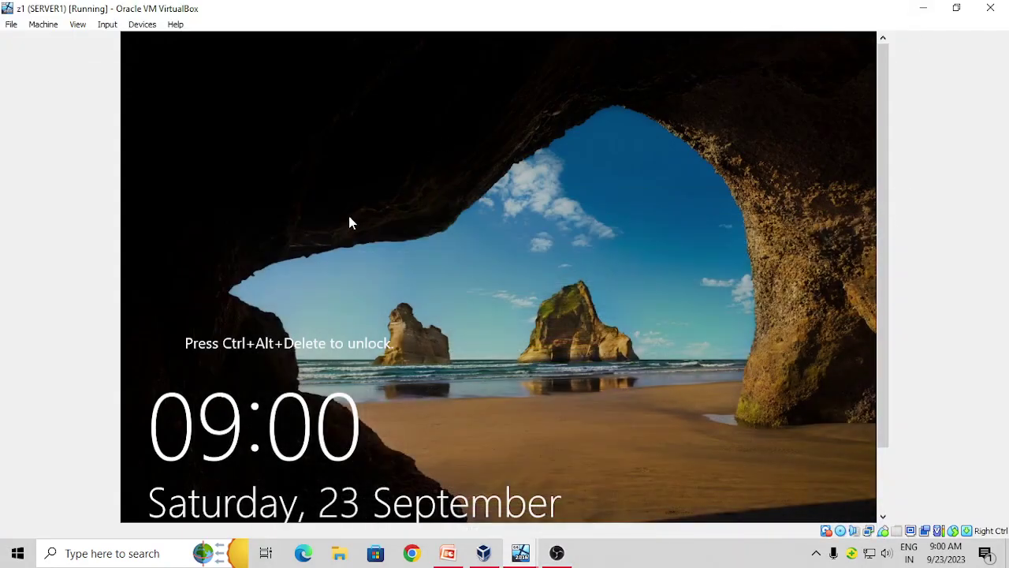
Unlock SERVER1 and sign in to the domain administrator account by entering the account password.
click(115, 26)
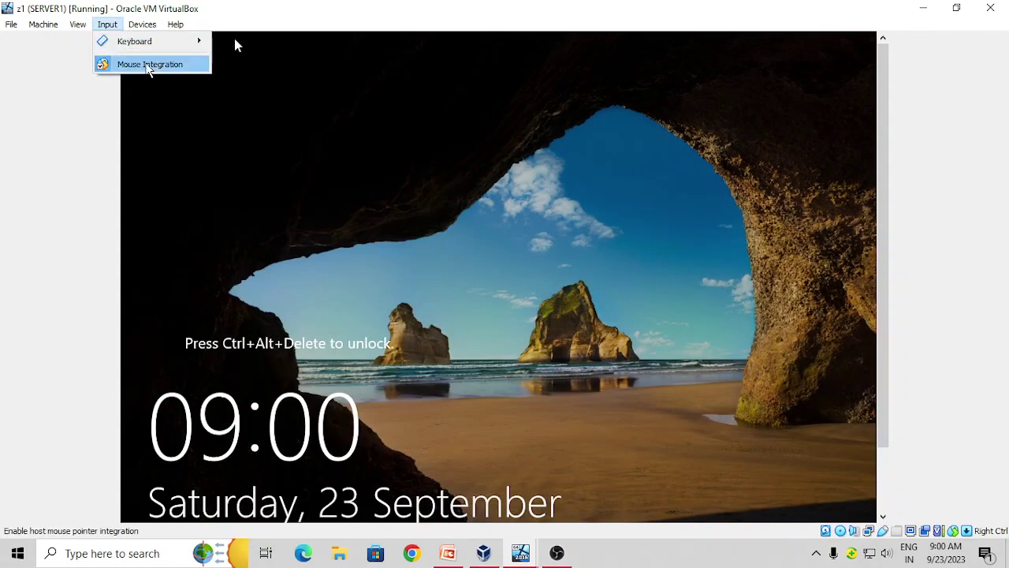
mouse_move(157, 41)
click(302, 82)
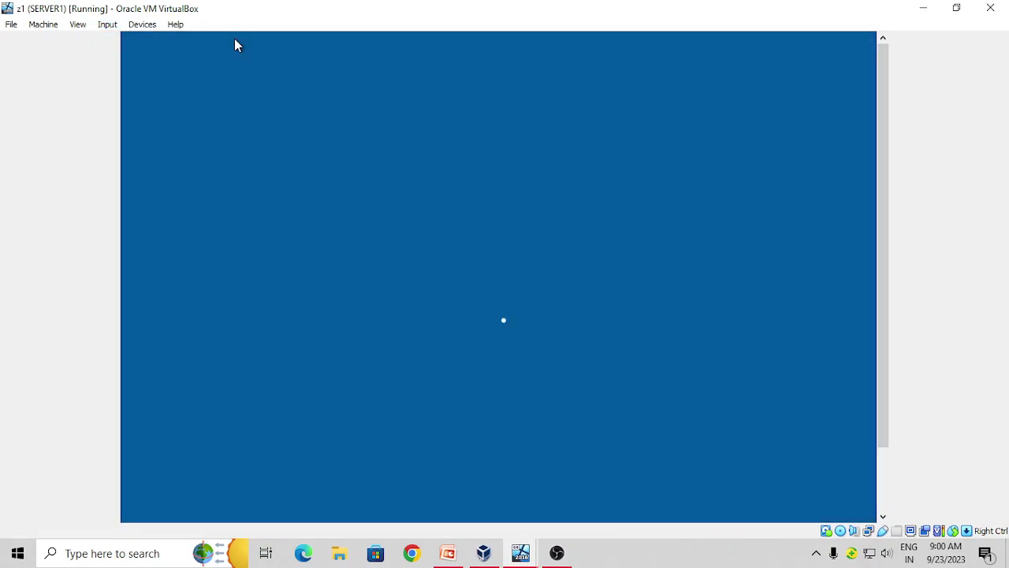
text(******)
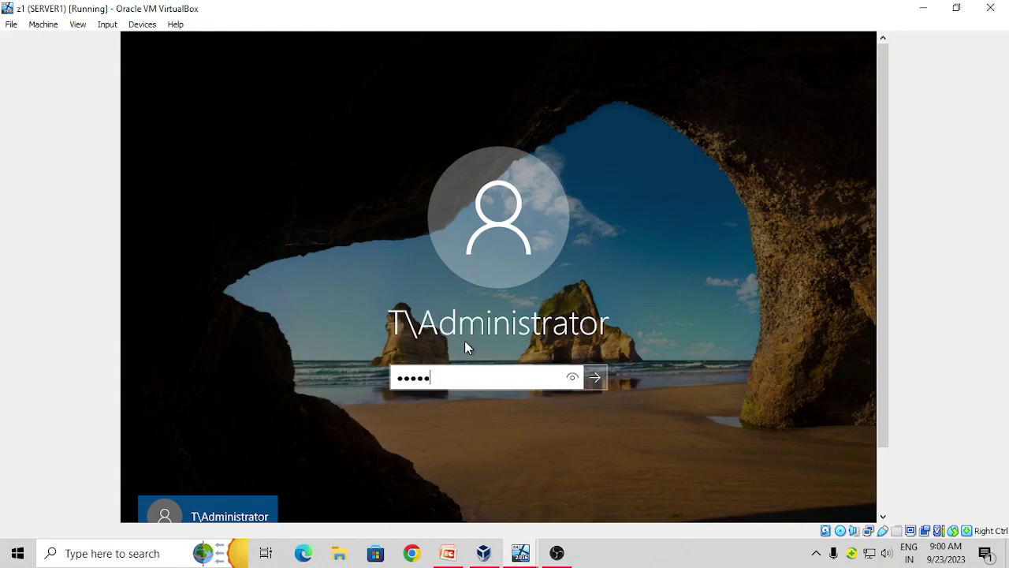
text(*)
key(Return)
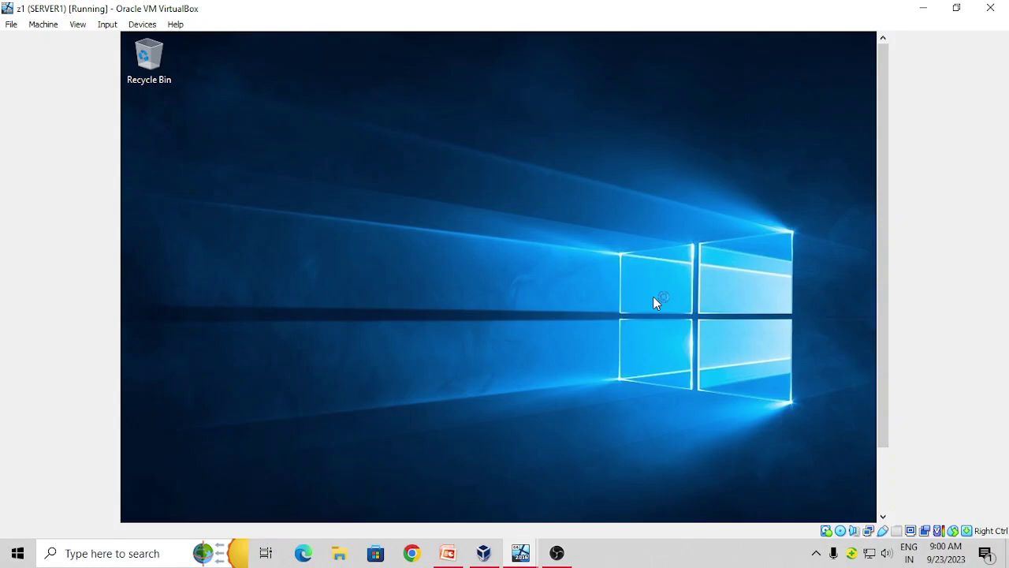
Open a command prompt on SERVER1 by running "cmd".
key(super+r)
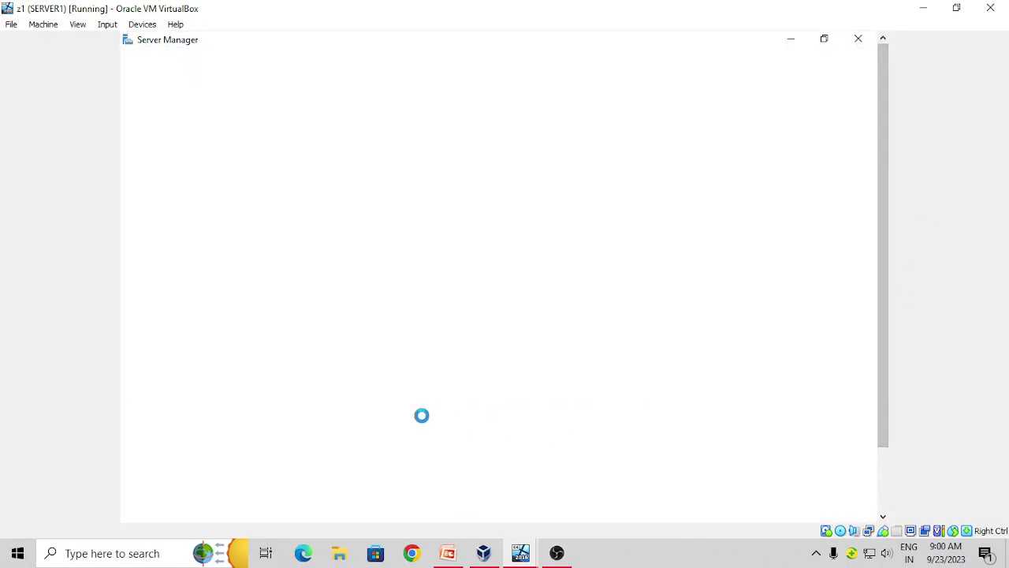
mouse_move(221, 554)
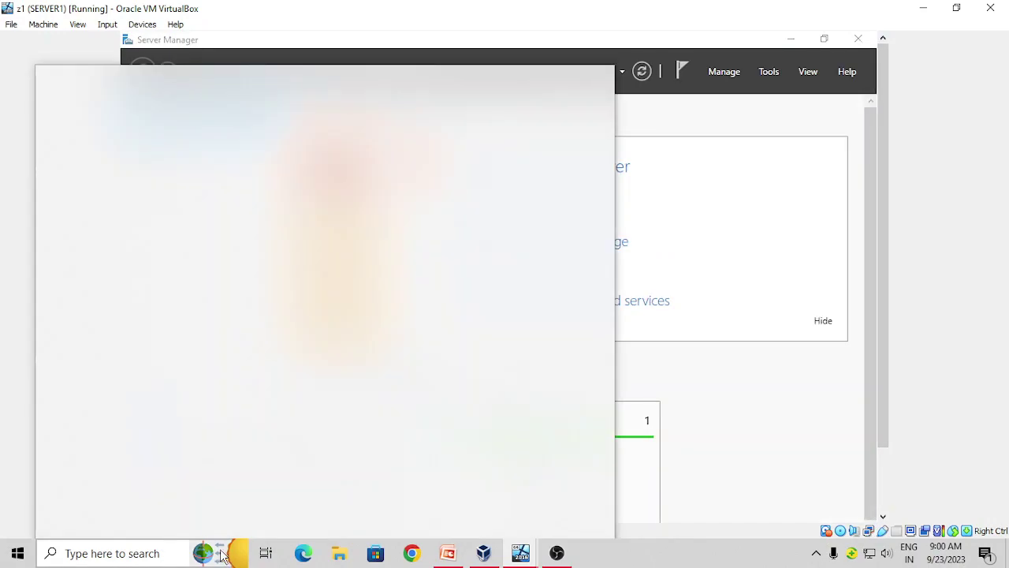
drag(883, 443, 882, 500)
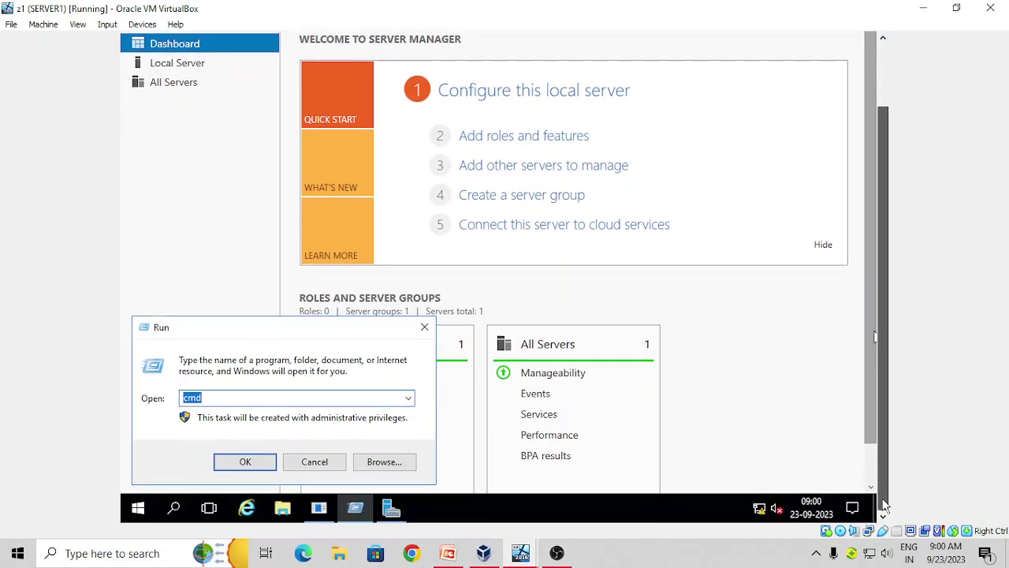
click(245, 461)
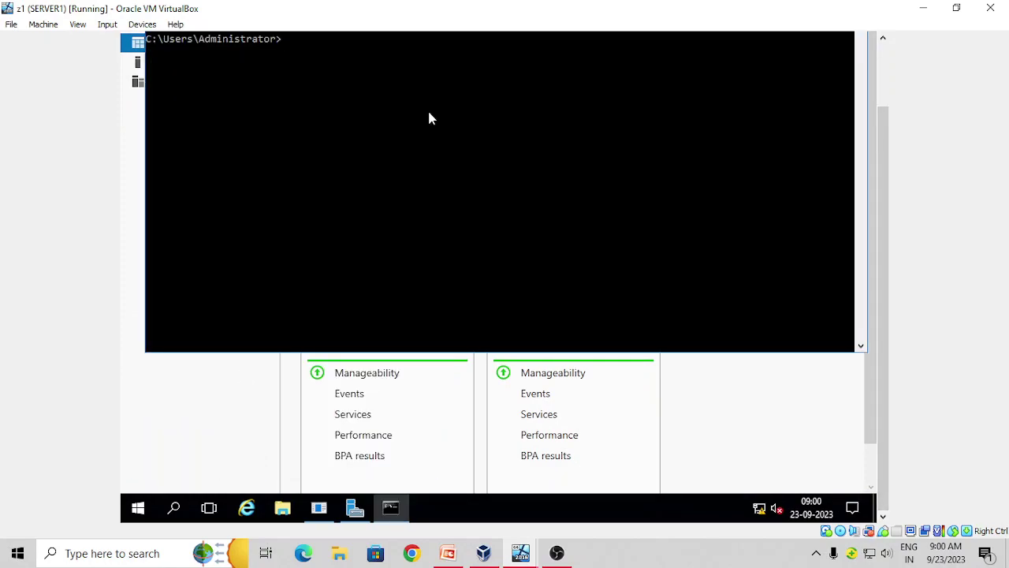
Run "net accounts" on SERVER1 to check its computer role, and close the command prompt.
drag(883, 320, 884, 274)
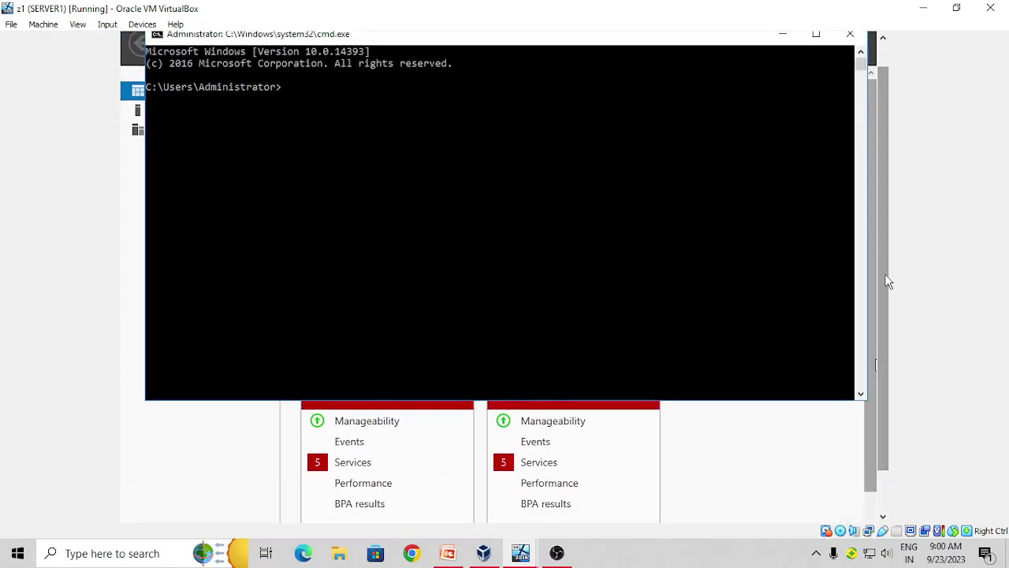
text(net)
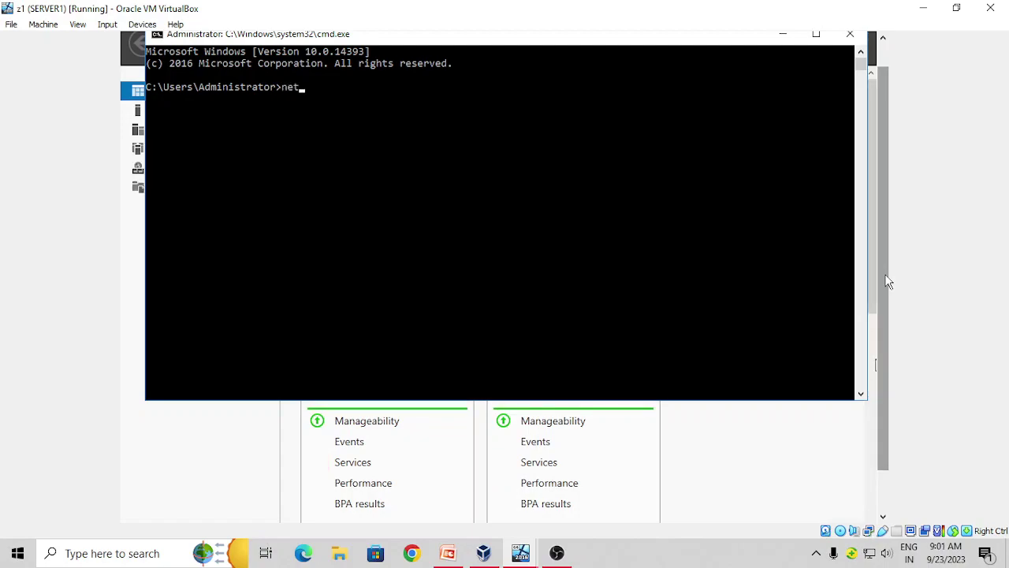
text( account)
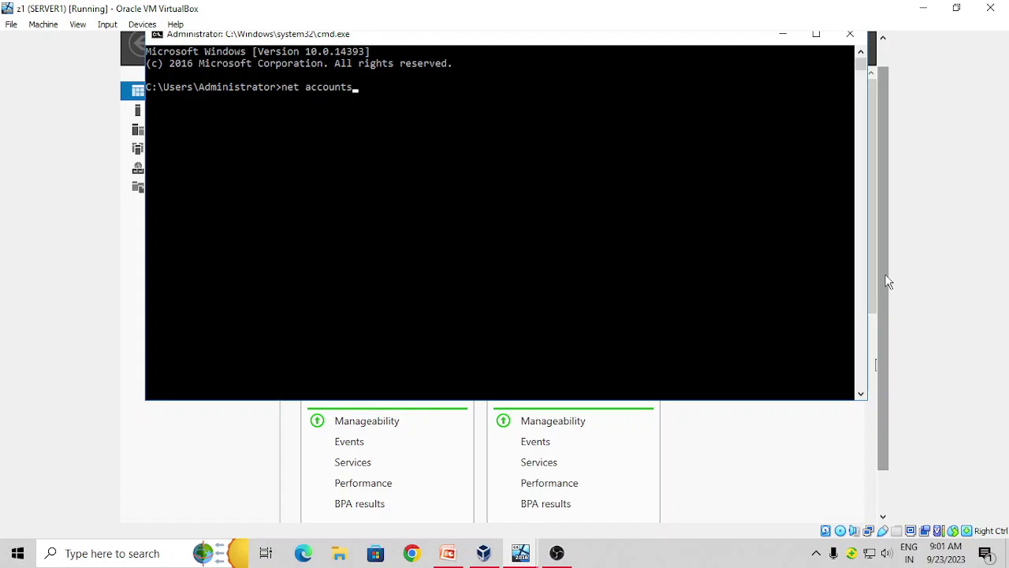
text(s)
key(Return)
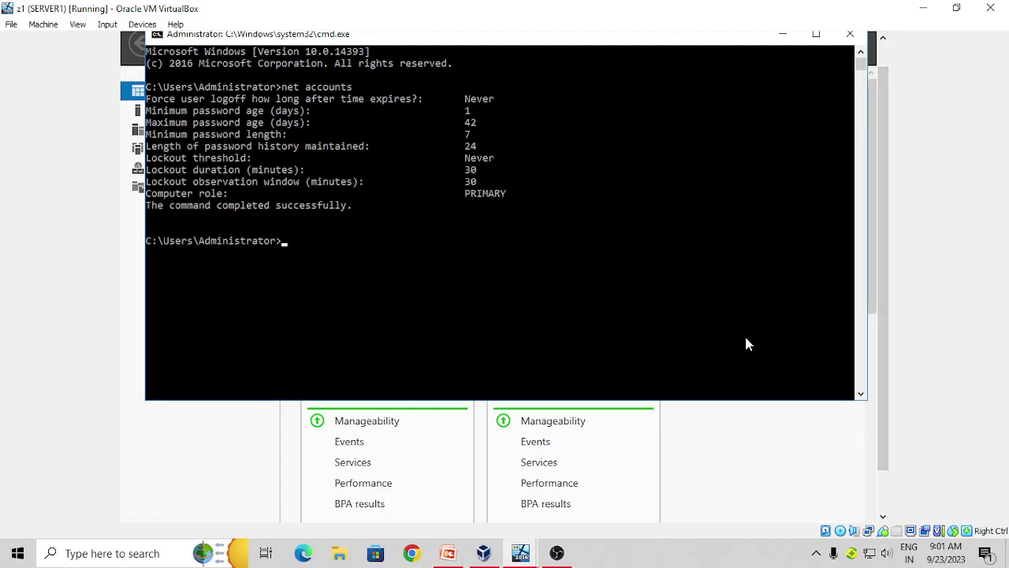
drag(891, 345, 867, 22)
click(850, 61)
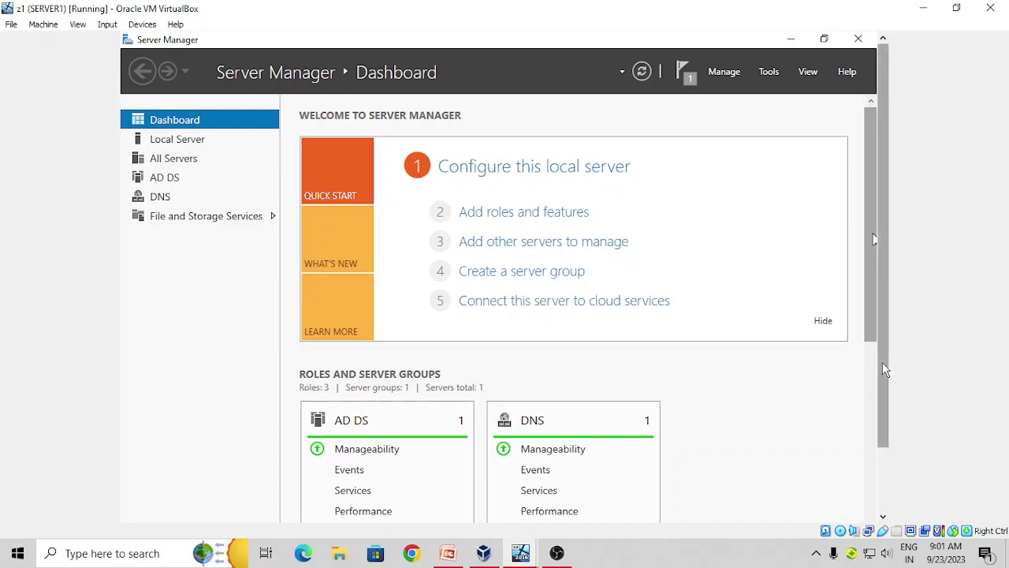
Open a new command prompt on SERVER1 and run "net accounts" to recheck its computer role.
drag(882, 365, 881, 479)
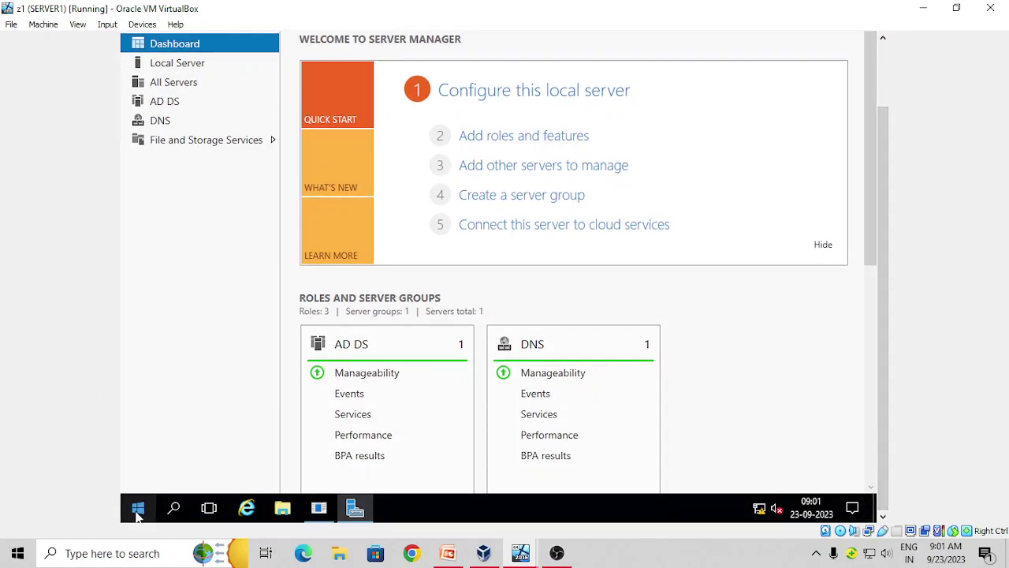
key(super+r)
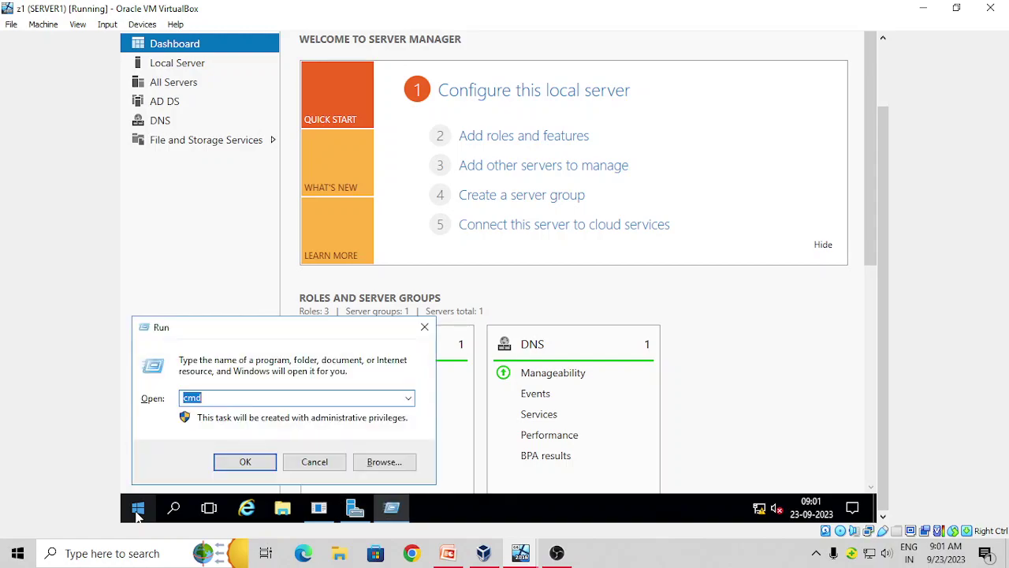
key(Return)
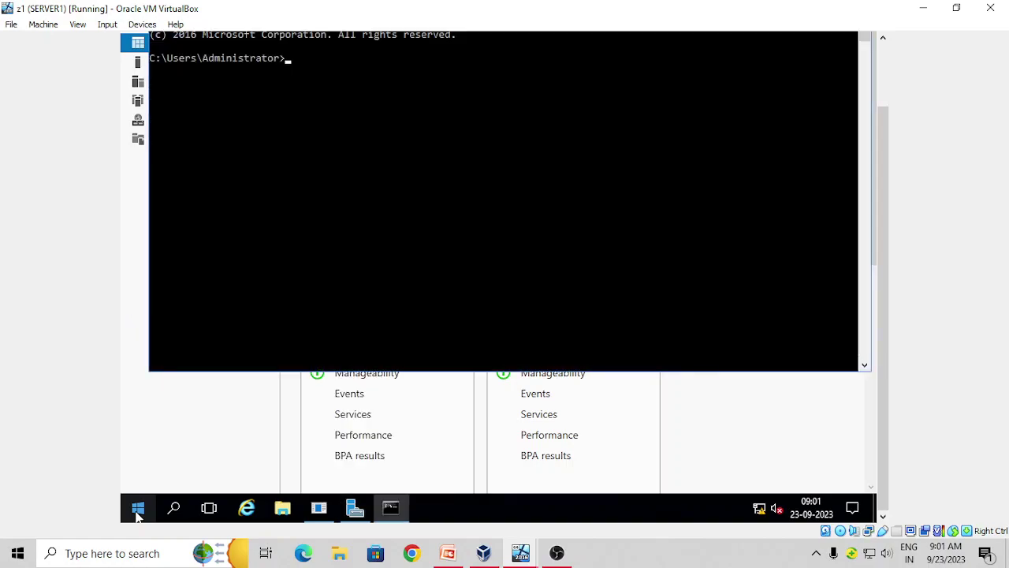
text(net  accounts)
key(Return)
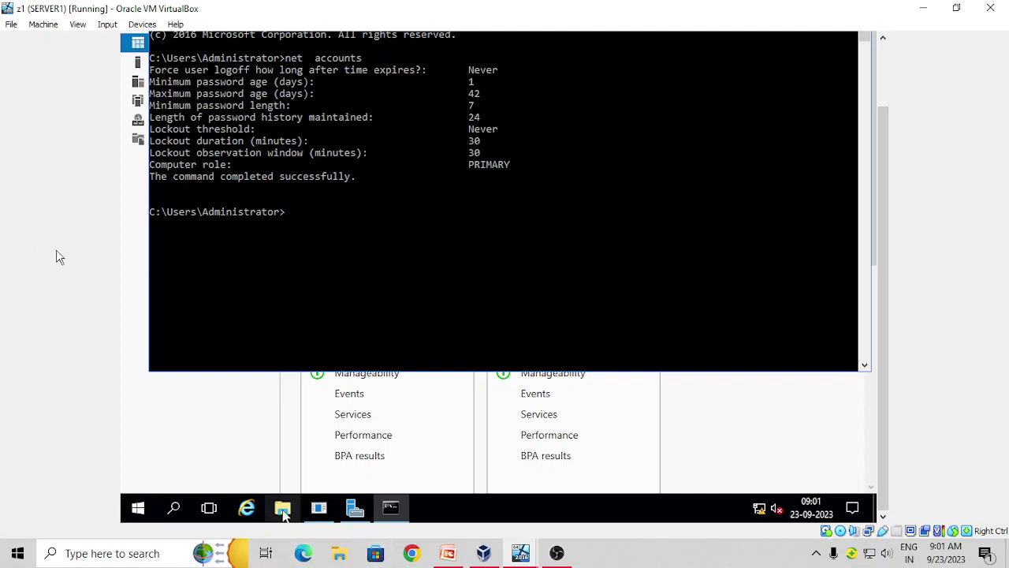
Restart the SERVER1 machine from within its Windows session and confirm the restart.
right_click(135, 514)
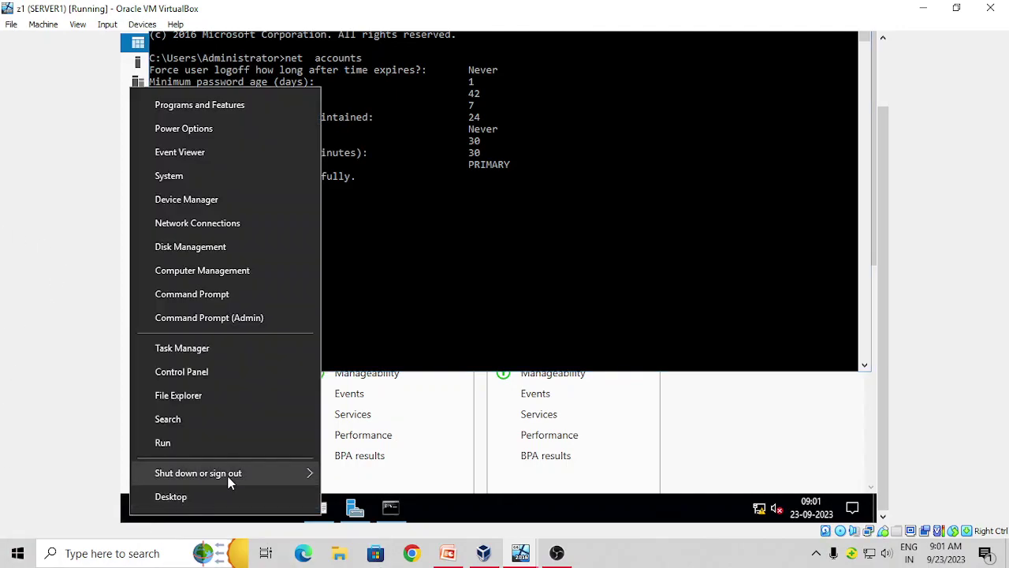
mouse_move(253, 477)
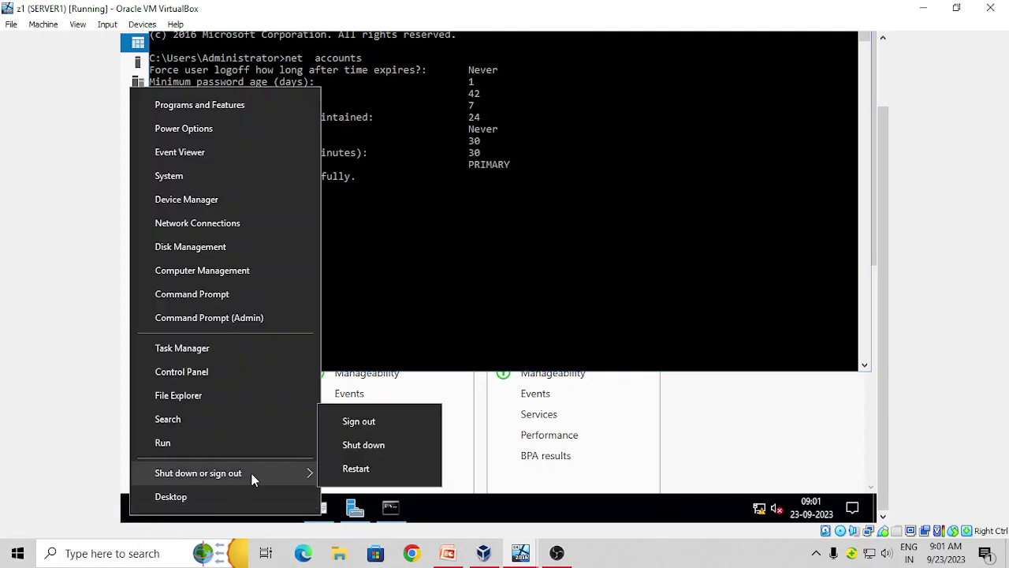
click(413, 481)
click(361, 487)
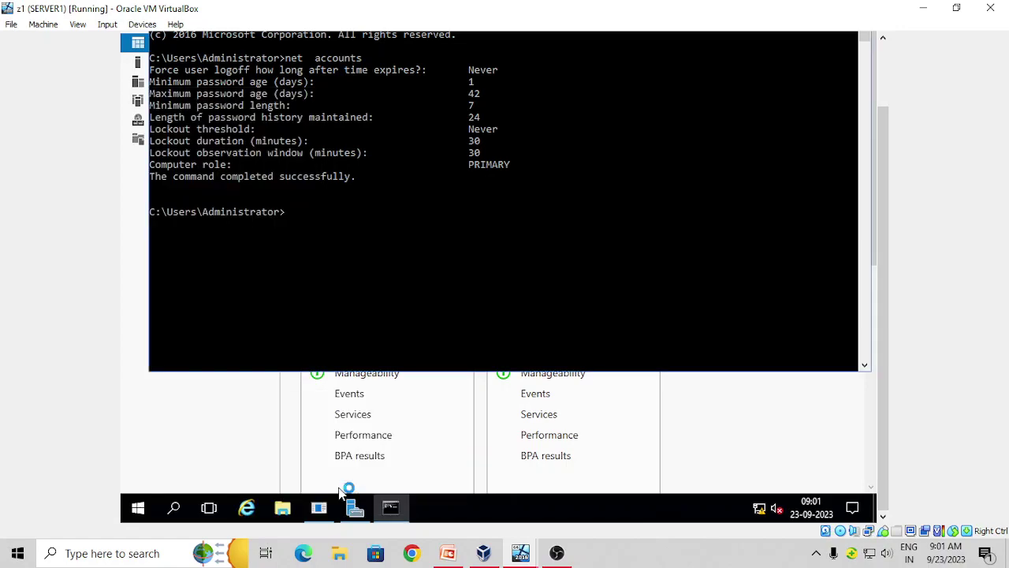